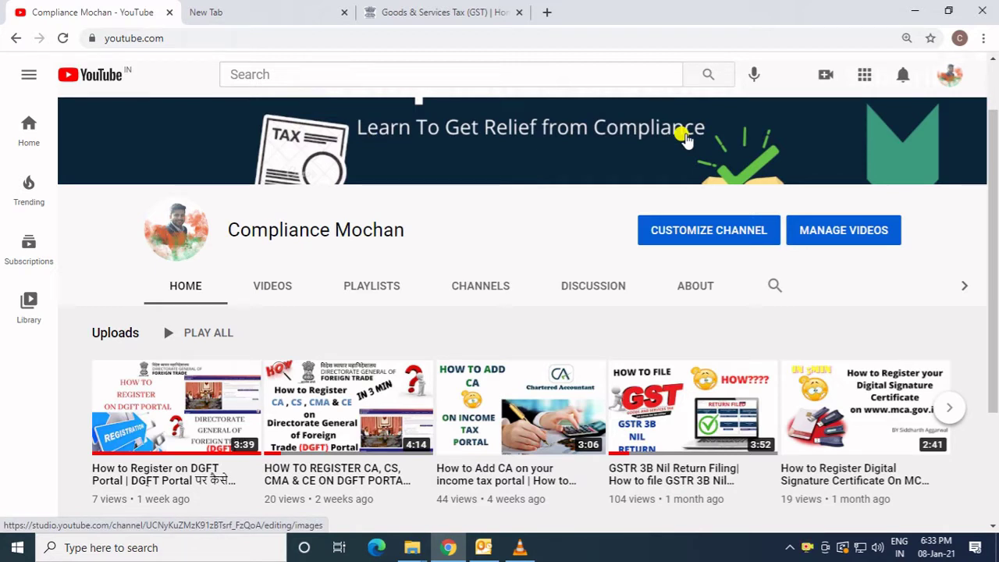
Load gst.gov.in in a new tab and go to Services > Registration > New Registration.
left_click(808, 548)
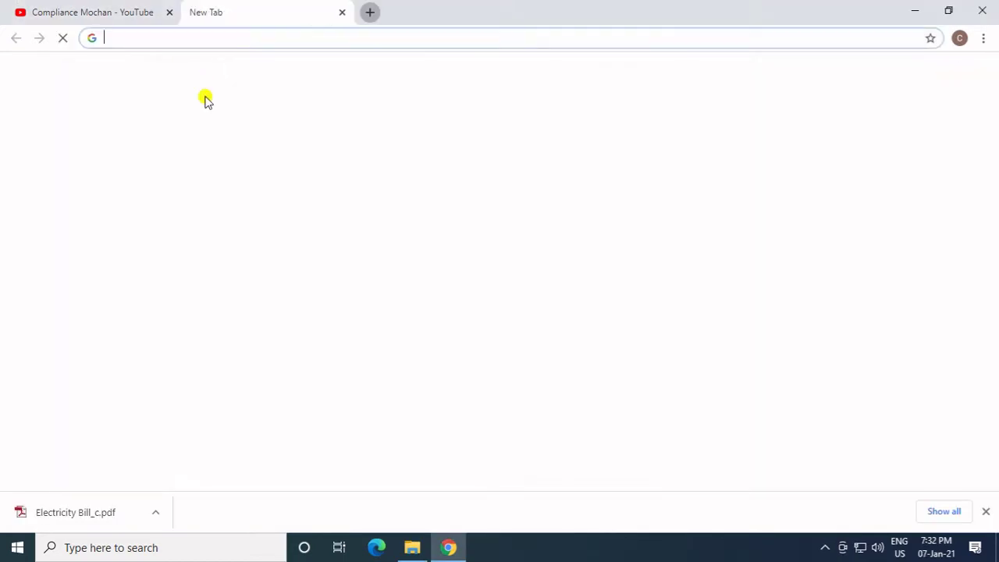
left_click(211, 39)
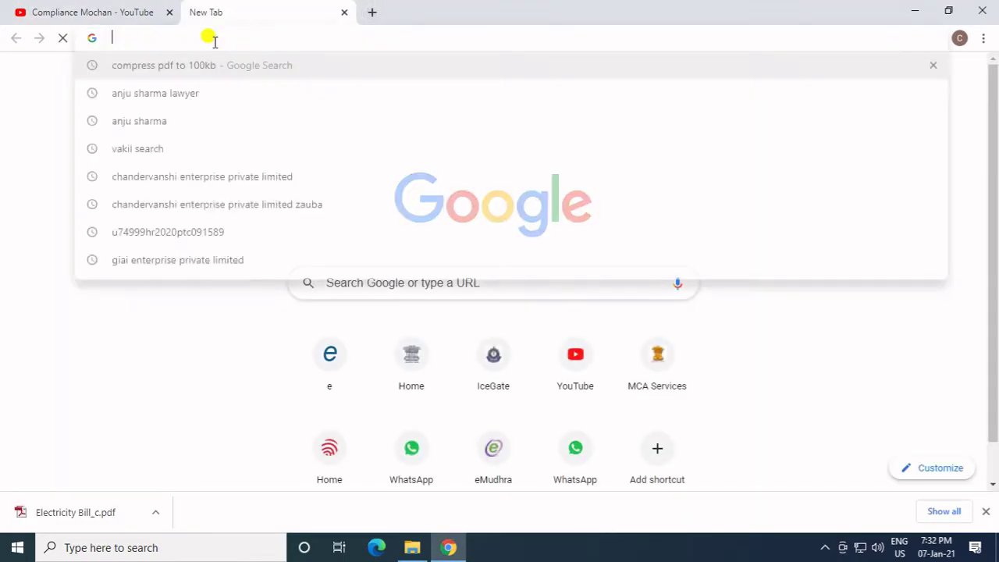
type("gst.gov.in")
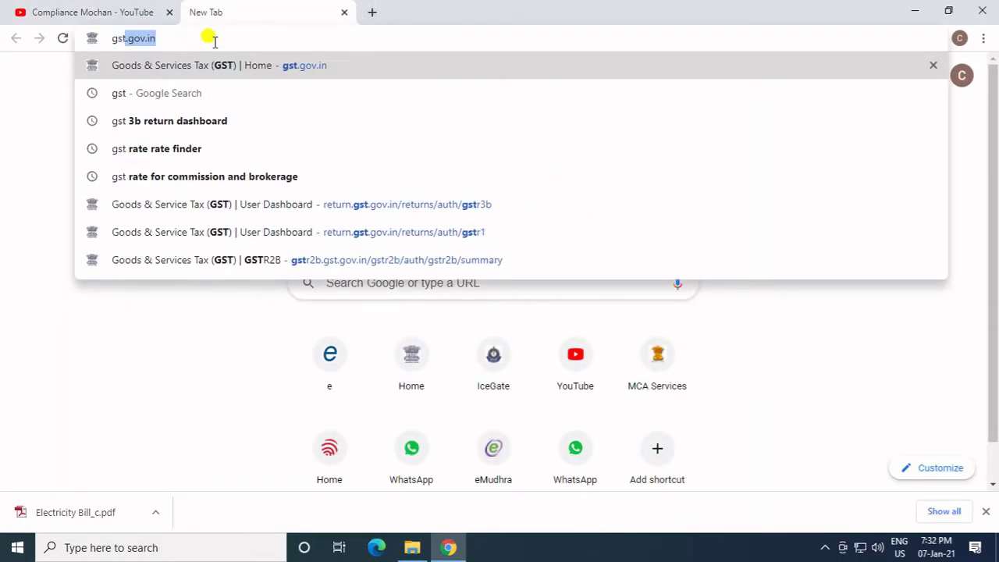
key("Return")
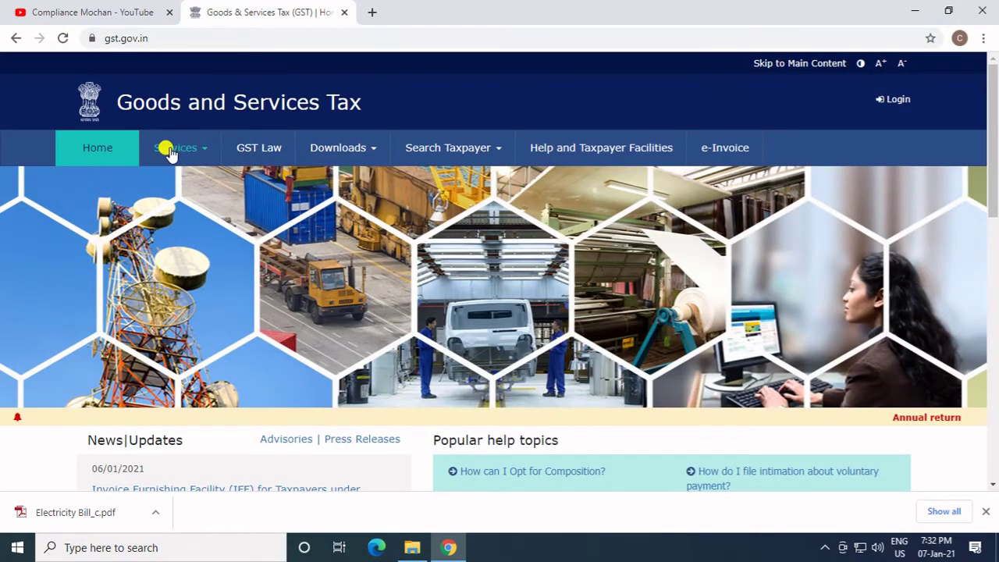
mouse_move(172, 153)
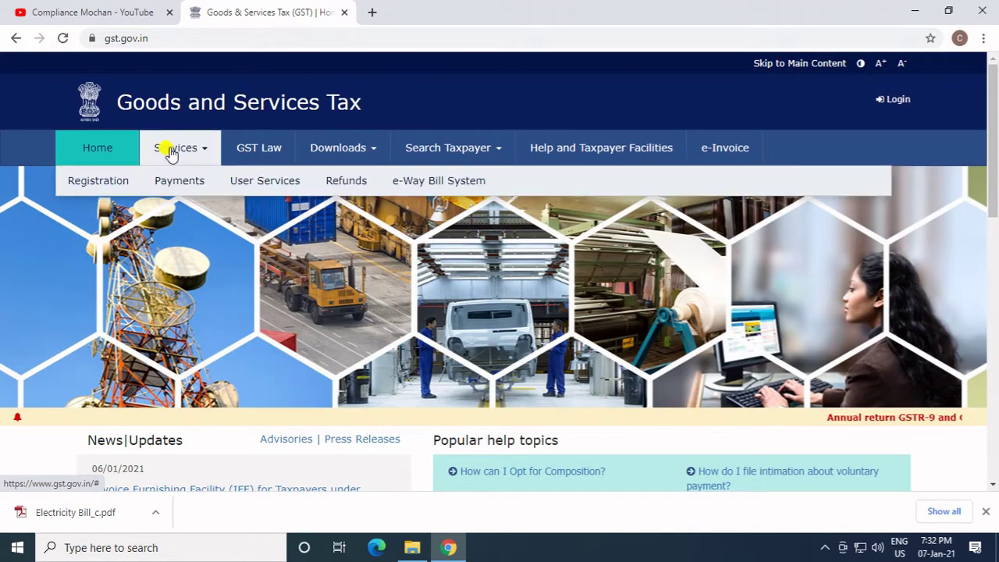
mouse_move(116, 188)
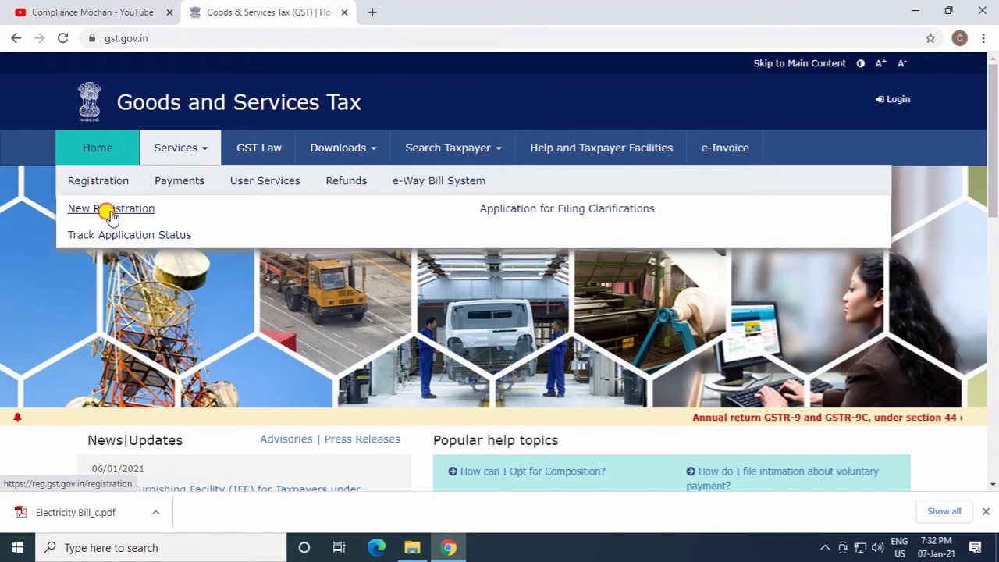
left_click(110, 209)
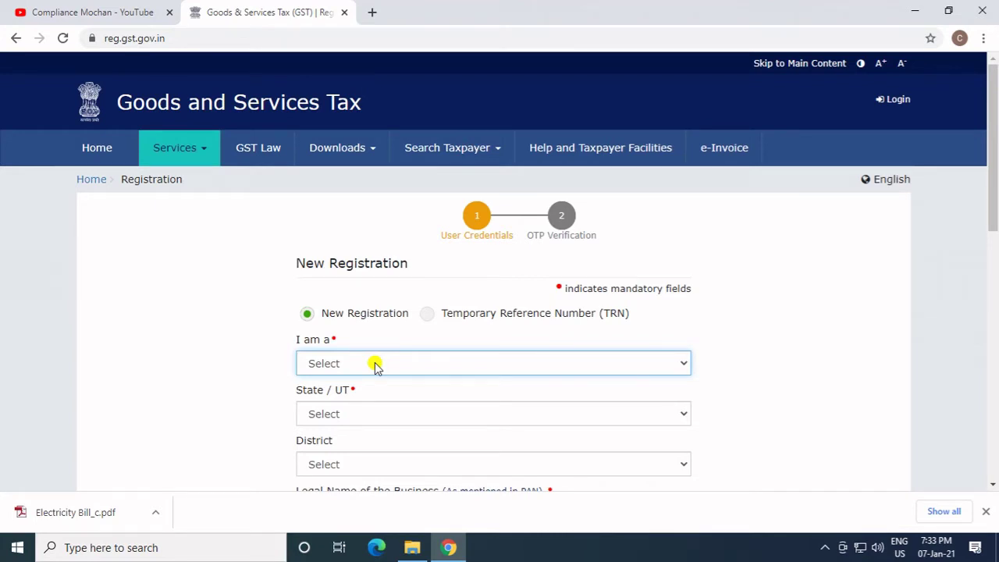
Register as a Taxpayer in the state of Delhi, district West Delhi.
left_click(374, 365)
left_click(361, 393)
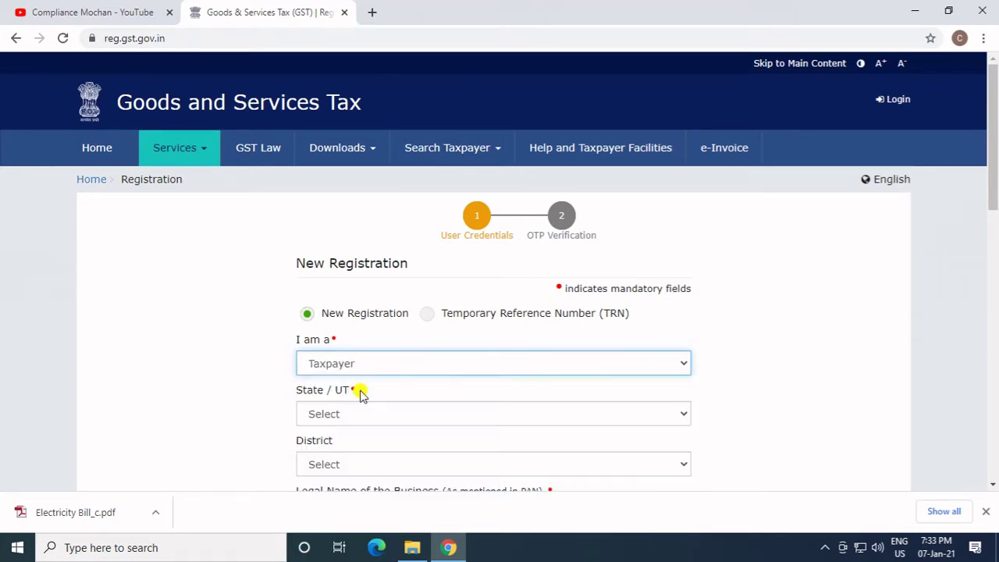
left_click(351, 416)
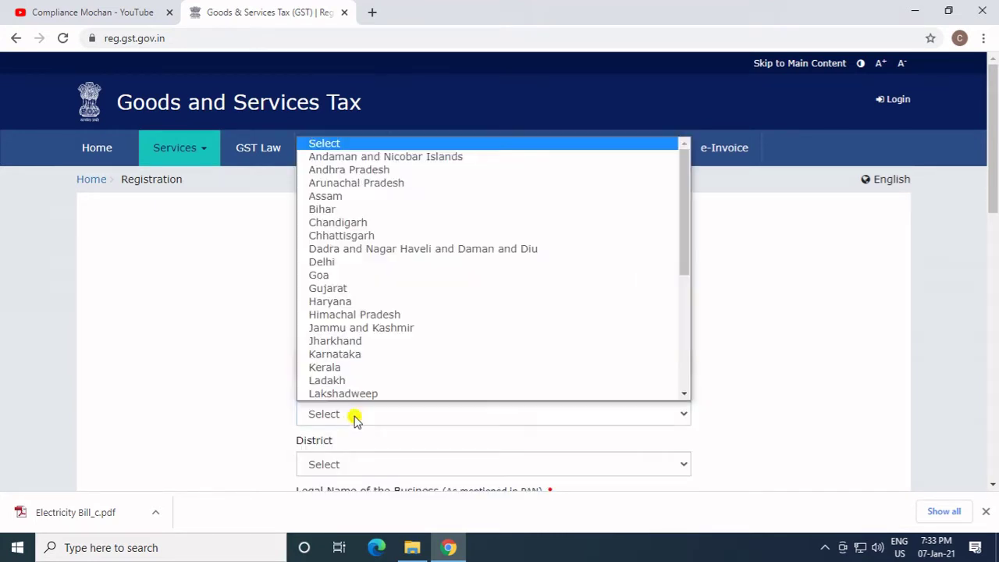
left_click(331, 262)
scroll(484, 341, "down", 2)
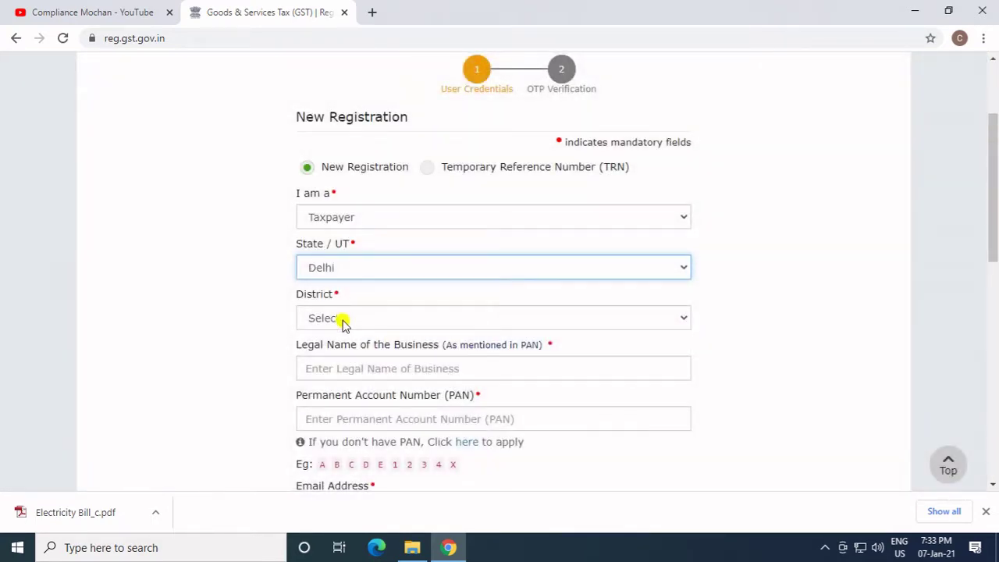
left_click(342, 320)
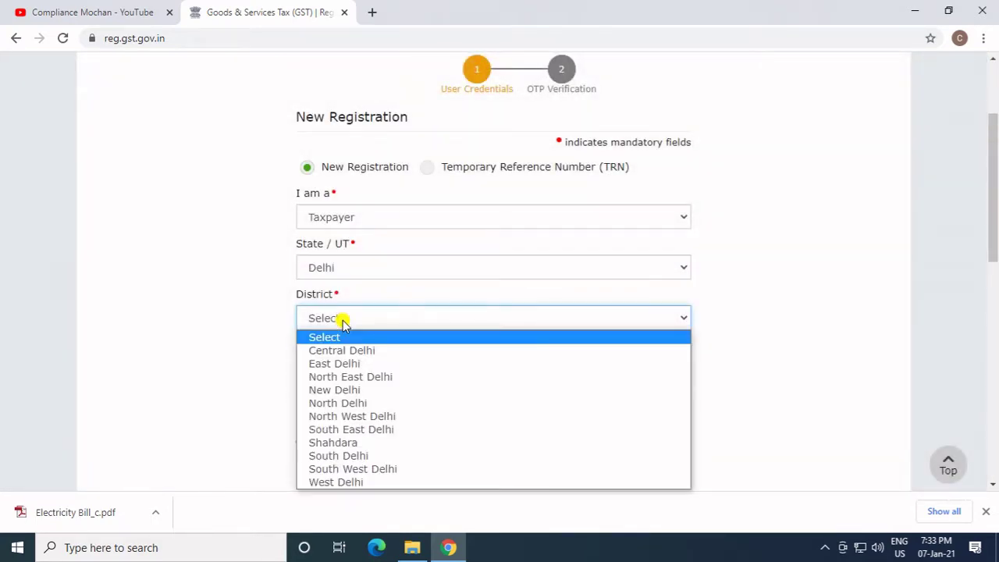
left_click(341, 482)
Enter the legal business name, PAN, e-mail, mobile number and captcha, then proceed.
left_click(344, 364)
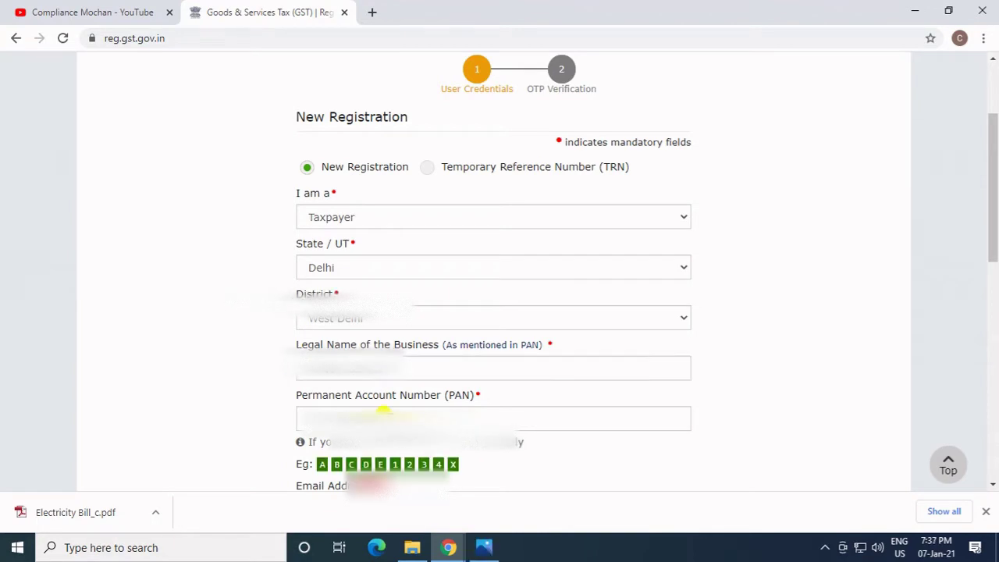
scroll(493, 273, "down", 2)
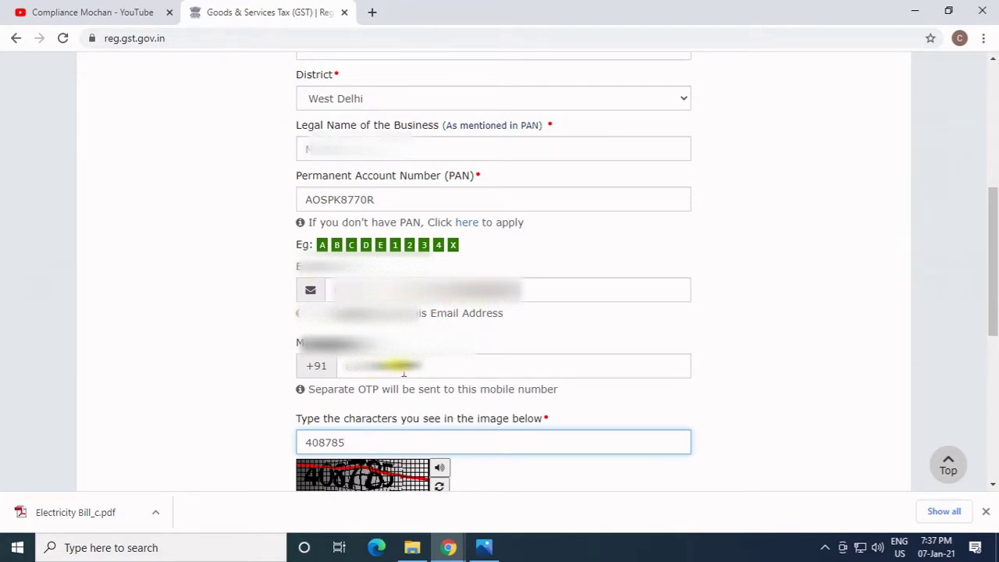
scroll(404, 373, "down", 1)
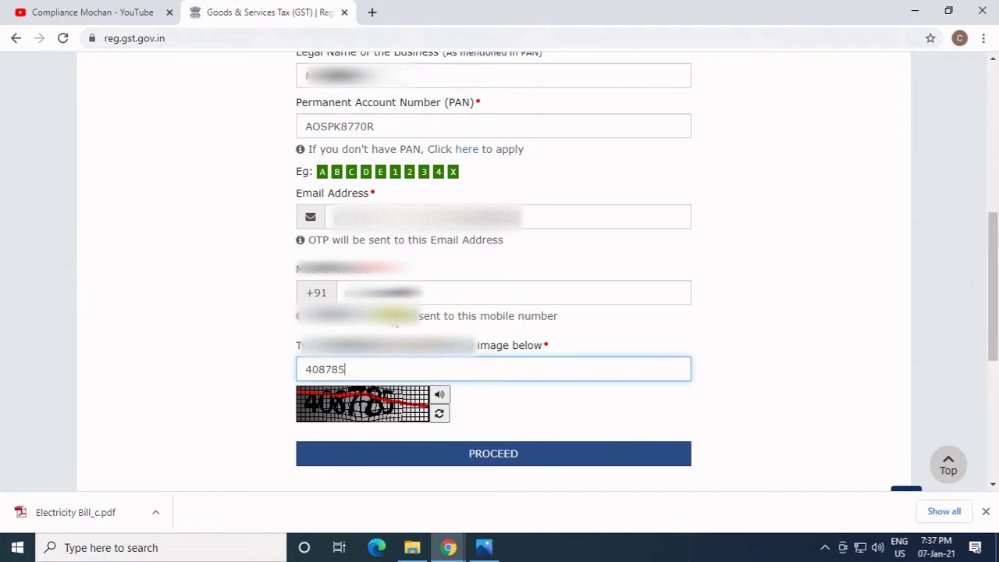
left_click(419, 456)
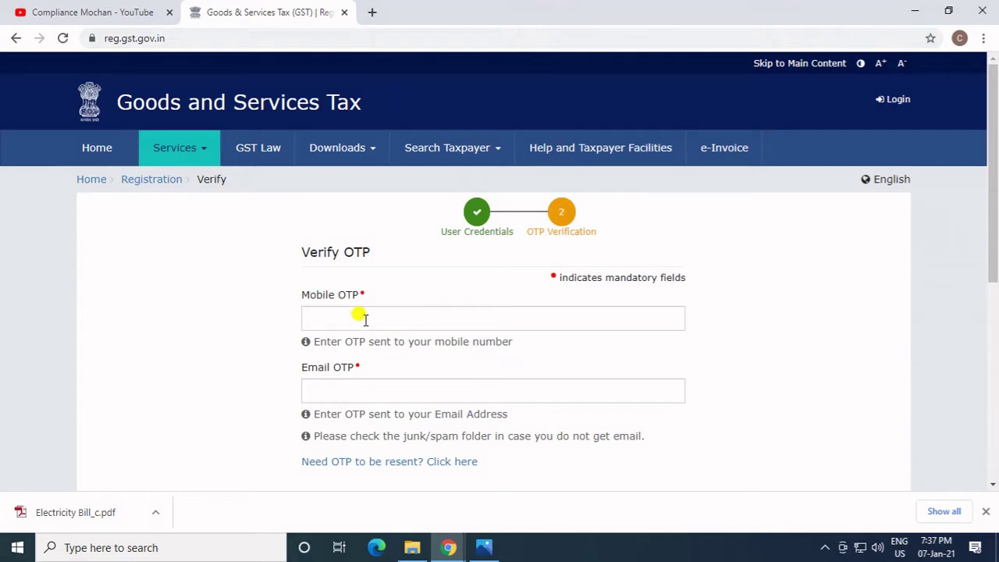
Verify the mobile and e-mail OTPs to submit Part A and receive a Temporary Reference Number.
scroll(409, 381, "down", 1)
scroll(409, 380, "down", 1)
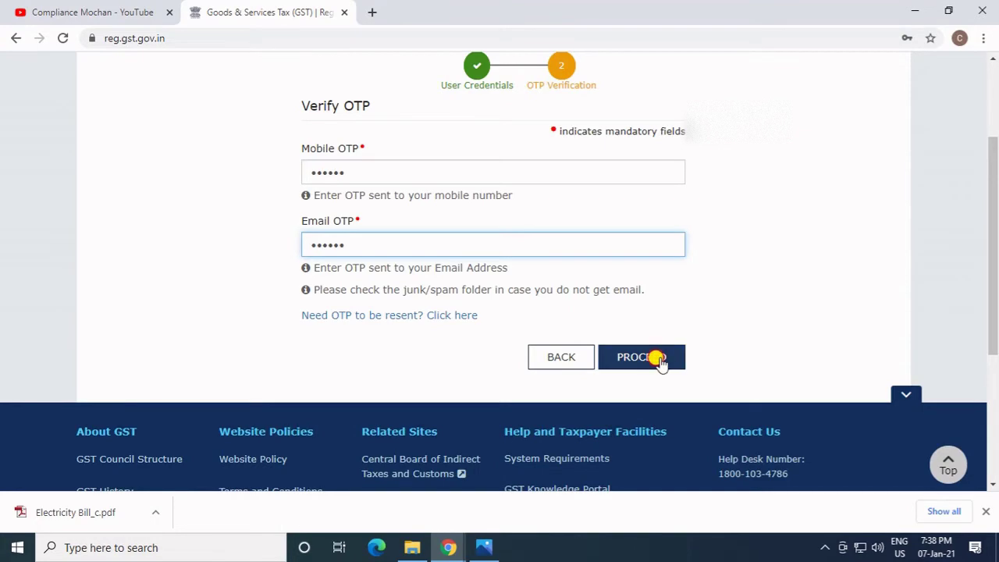
left_click(658, 358)
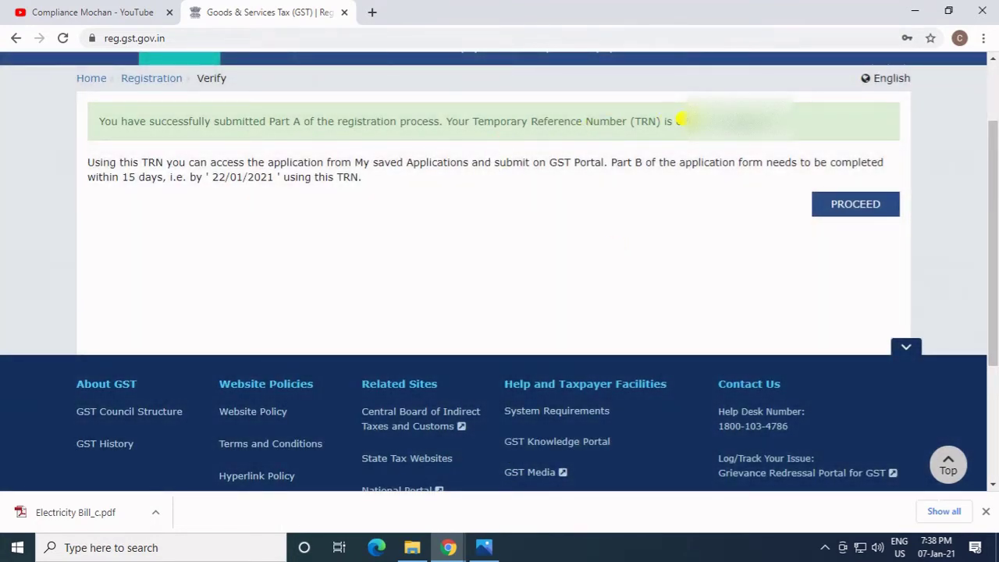
Copy the issued TRN and log back in with it and the captcha.
left_click_drag(675, 122, 772, 123)
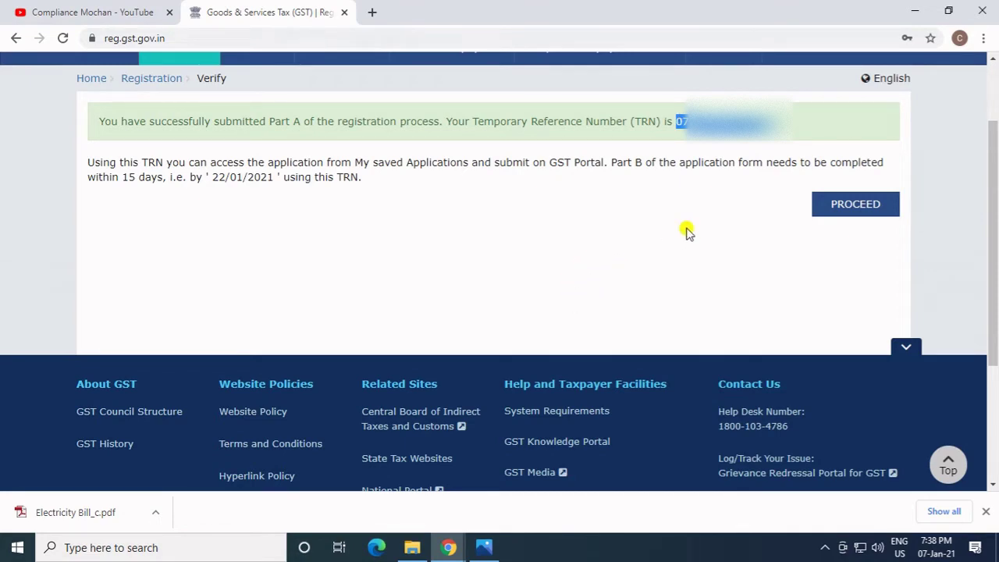
left_click(836, 207)
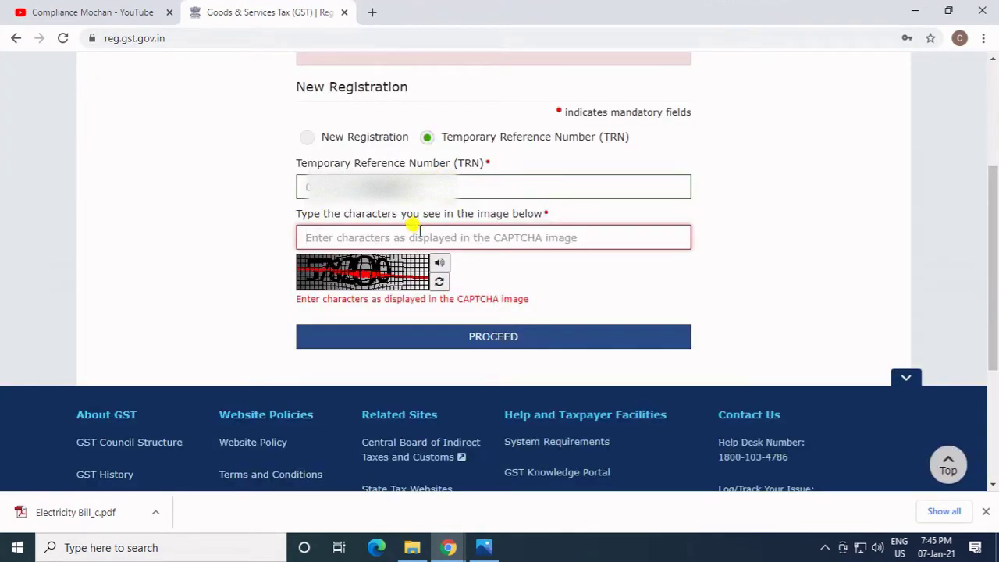
type("5")
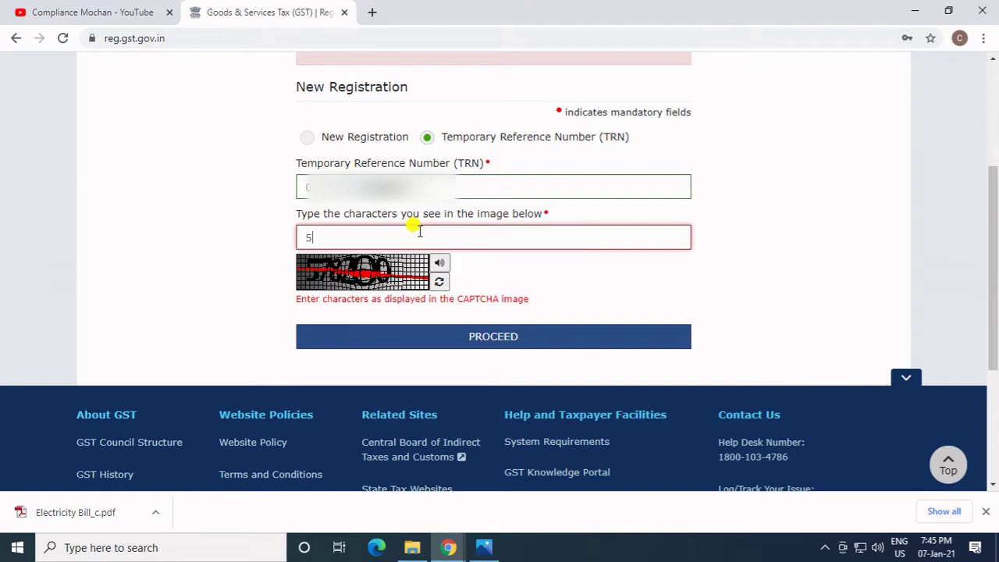
type("78200")
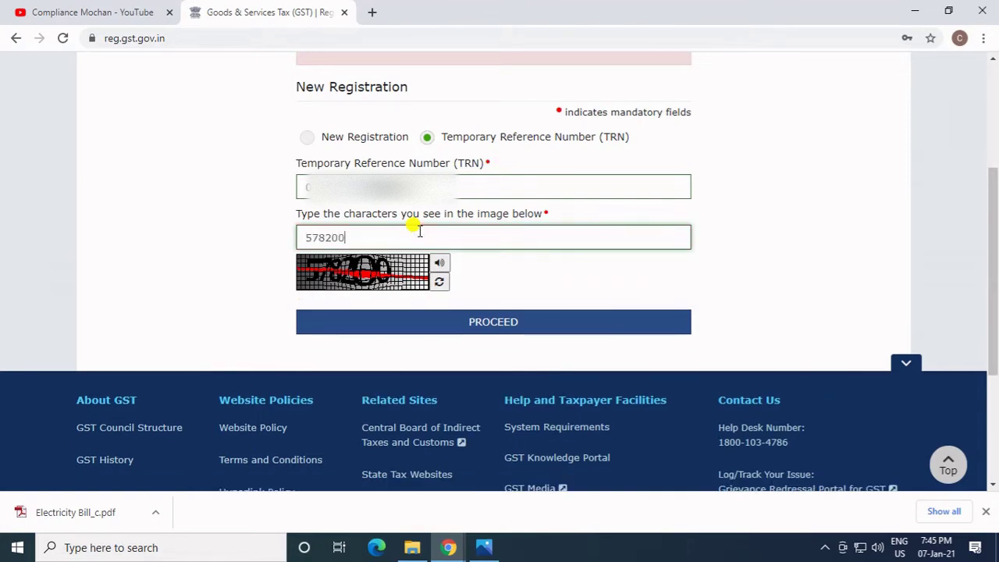
left_click(440, 328)
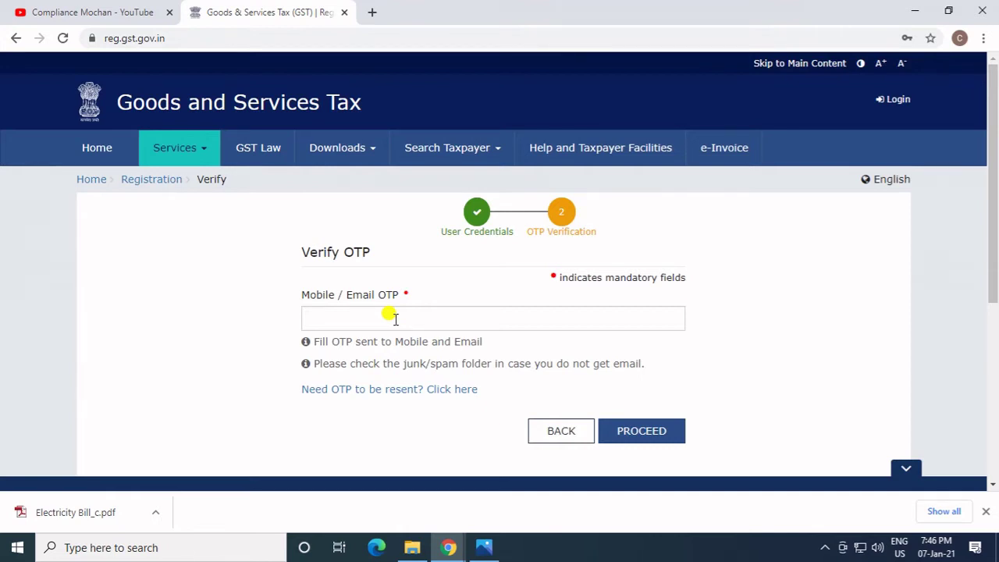
Enter the login OTP to reach My Saved Applications showing the draft GST REG-01.
left_click(395, 318)
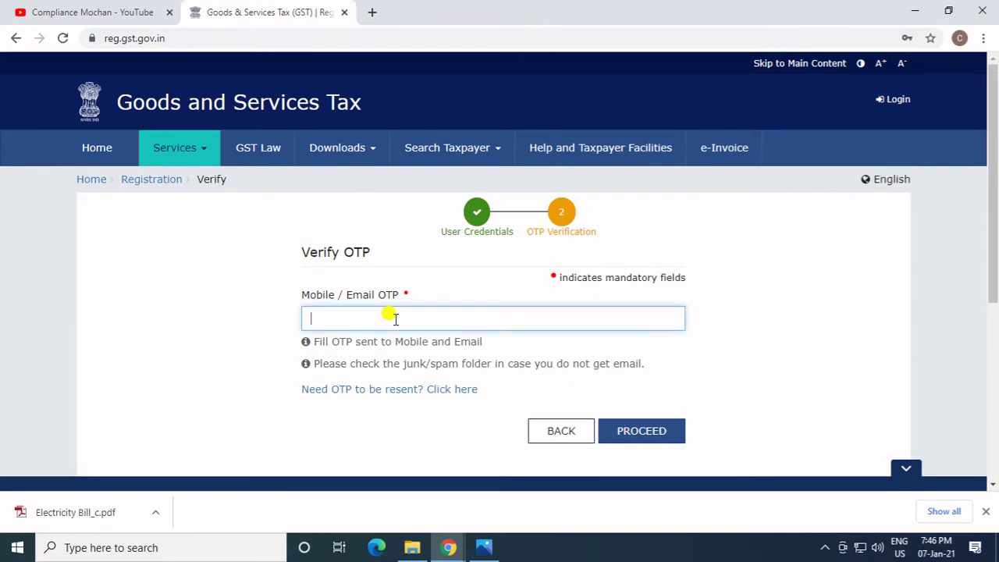
type("••••••")
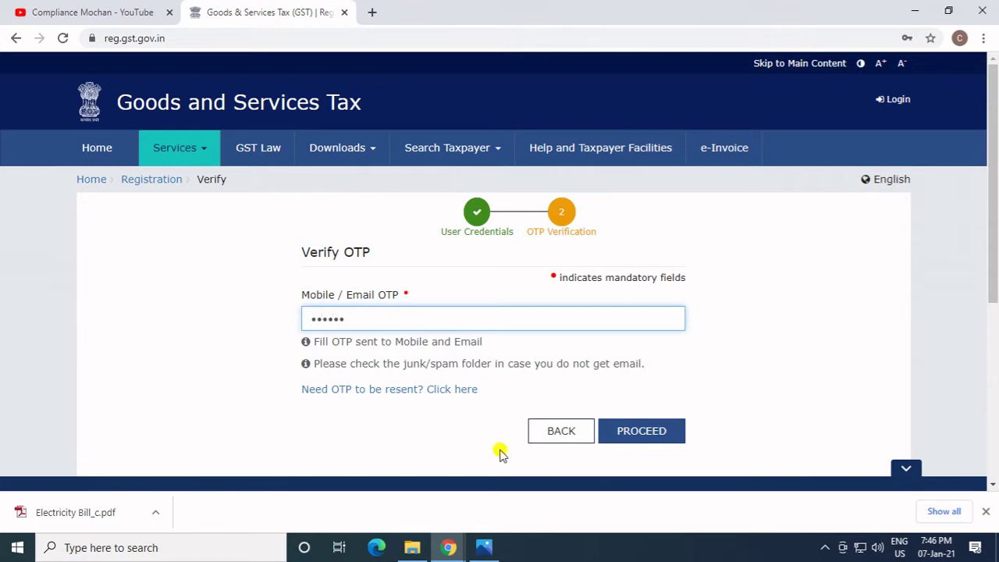
left_click(611, 431)
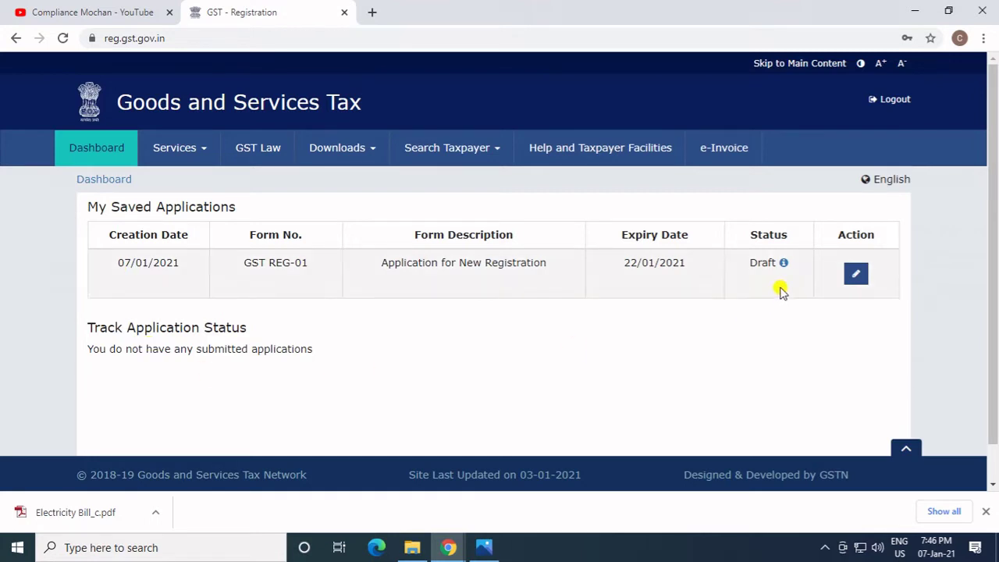
Open the draft application, paste the trade name and set constitution to Proprietorship.
left_click(855, 278)
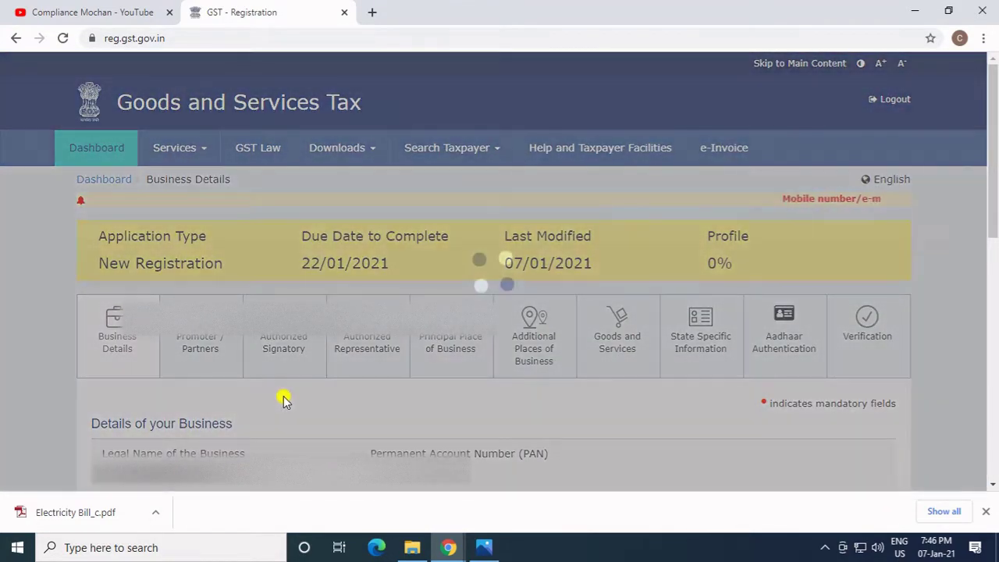
scroll(265, 383, "down", 2)
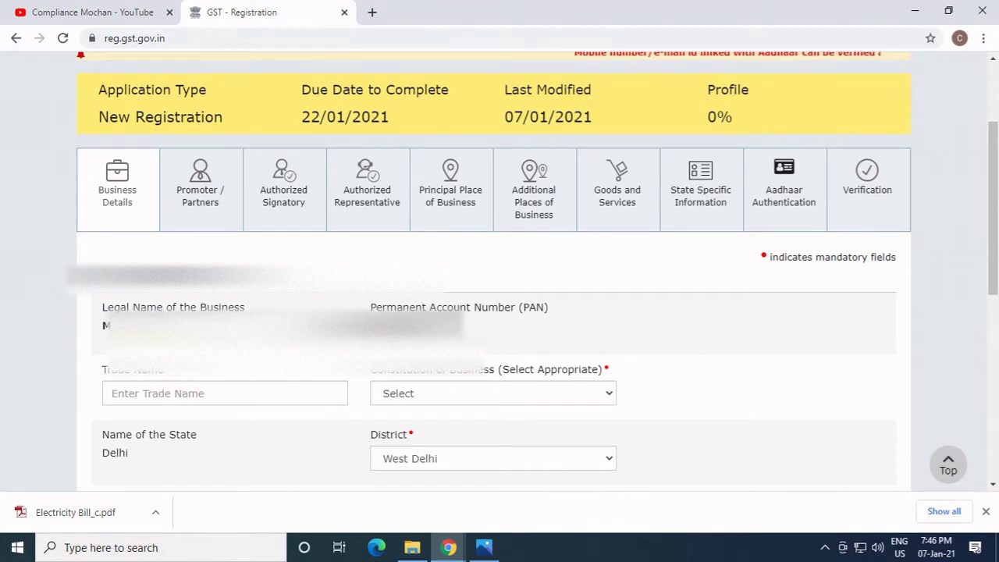
scroll(127, 341, "down", 1)
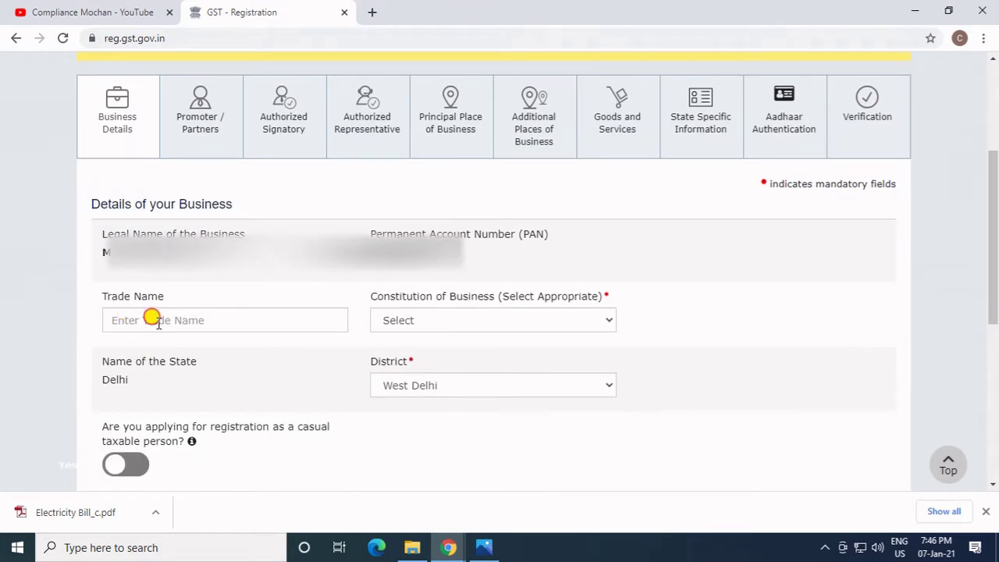
left_click(157, 322)
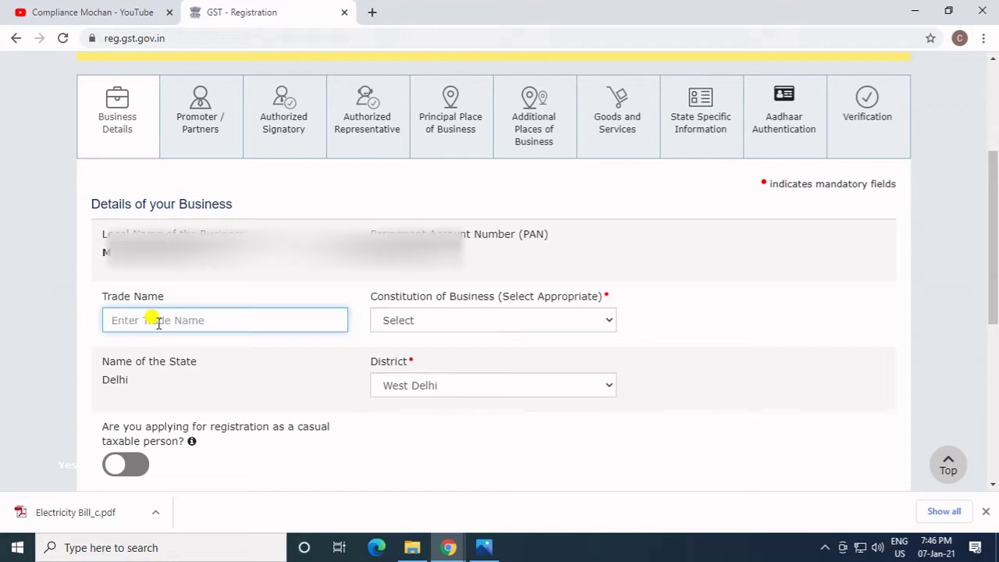
key("ctrl+v")
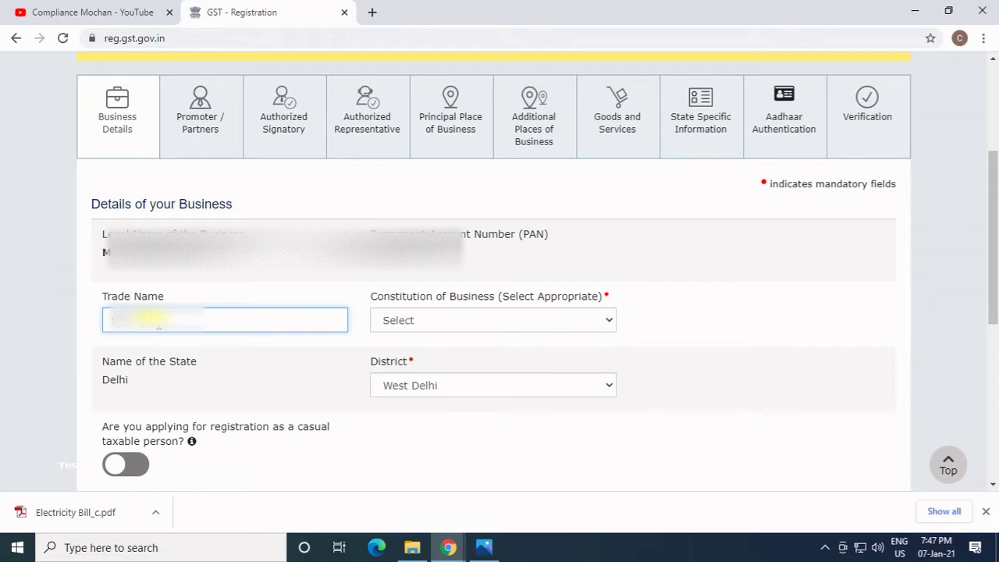
key("Tab")
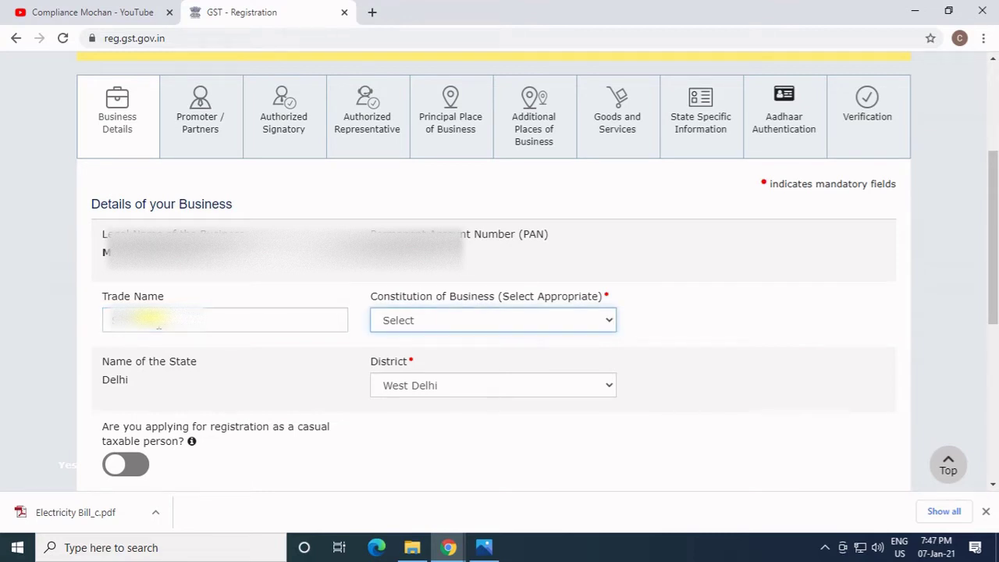
left_click(395, 326)
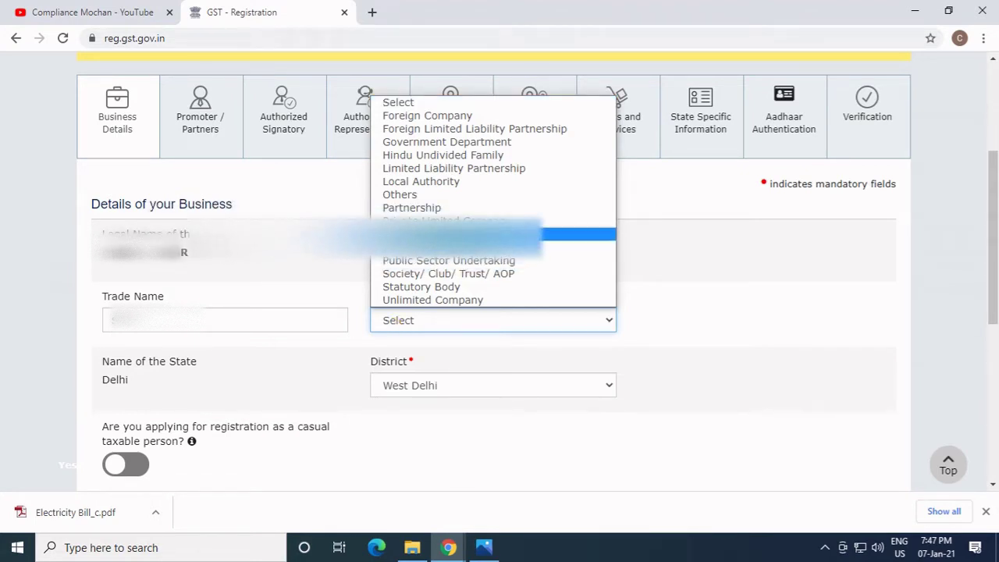
left_click(461, 234)
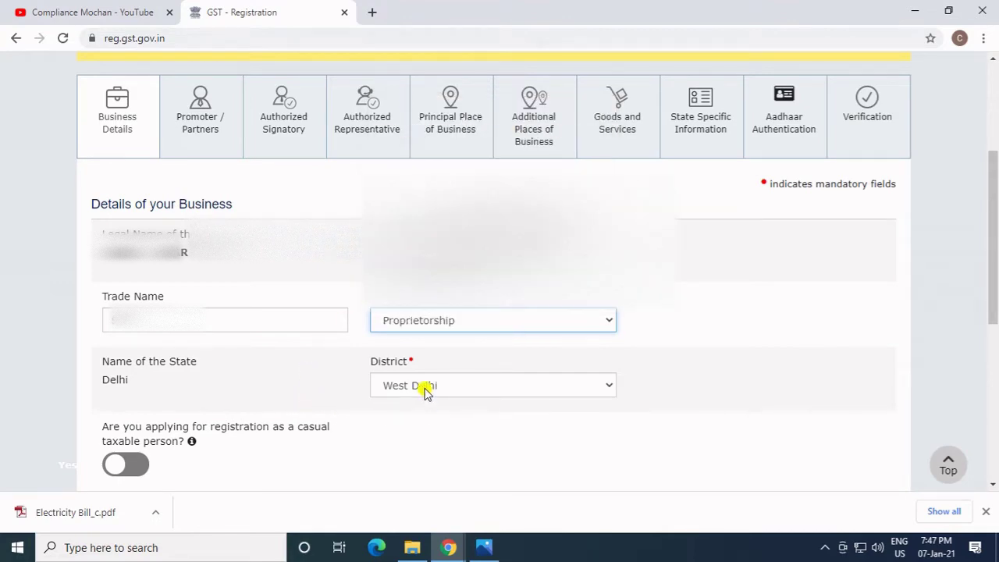
Choose Voluntary Basis as the registration reason with commencement date 07/01/2021.
scroll(418, 346, "down", 2)
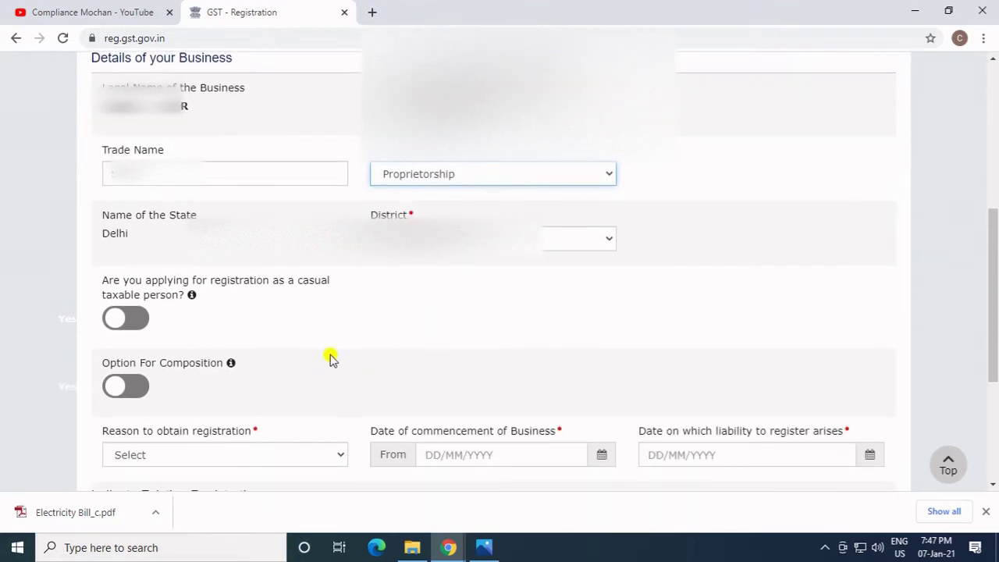
scroll(397, 303, "down", 2)
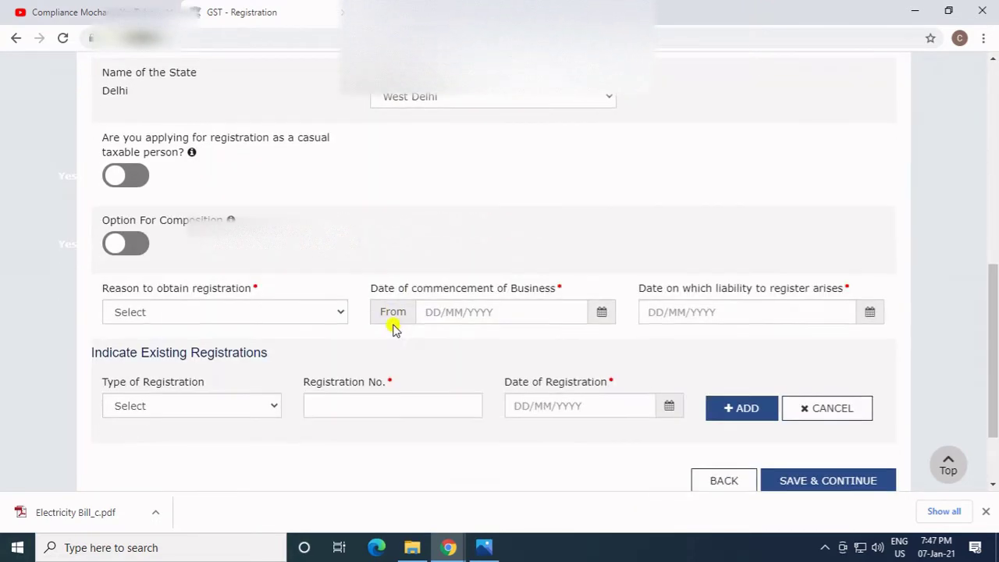
left_click(187, 316)
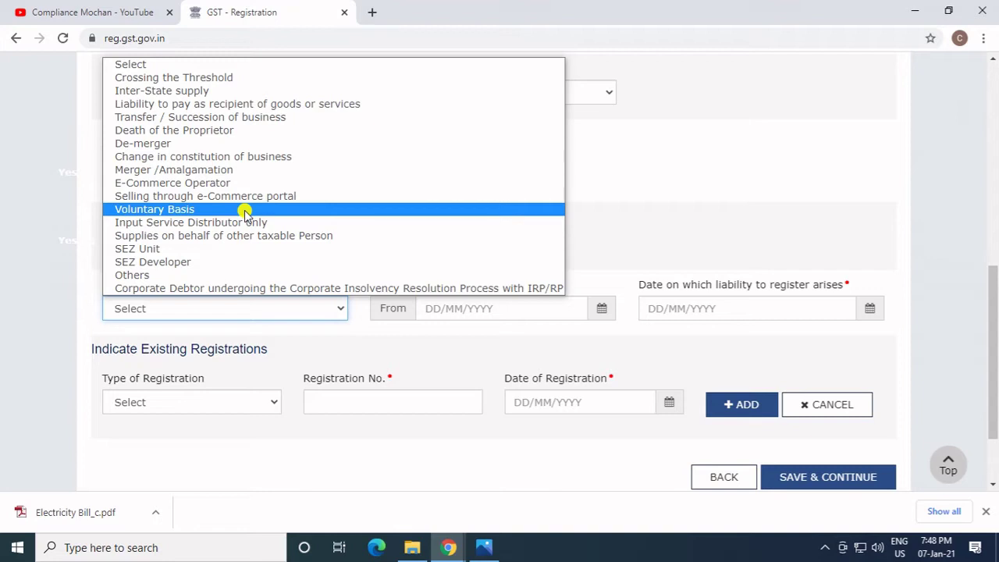
left_click(244, 211)
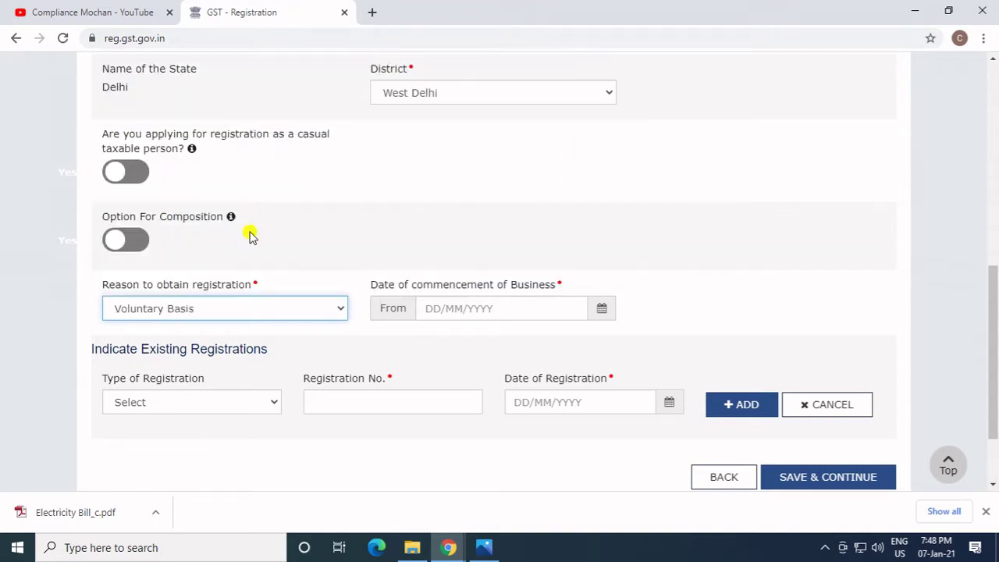
left_click(459, 308)
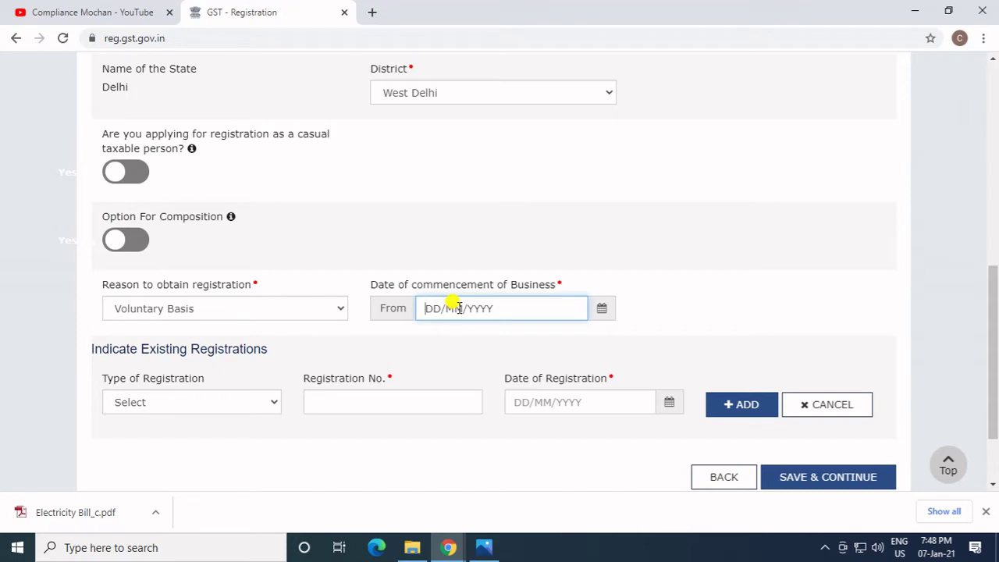
type("07/01/2021")
left_click(772, 316)
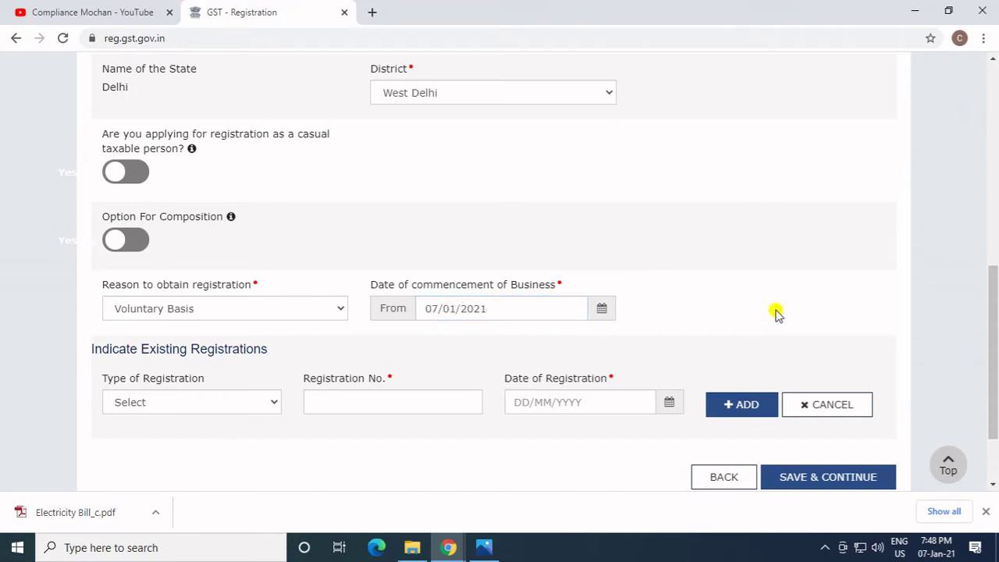
Leave existing registrations empty and save the Business Details.
scroll(687, 288, "down", 2)
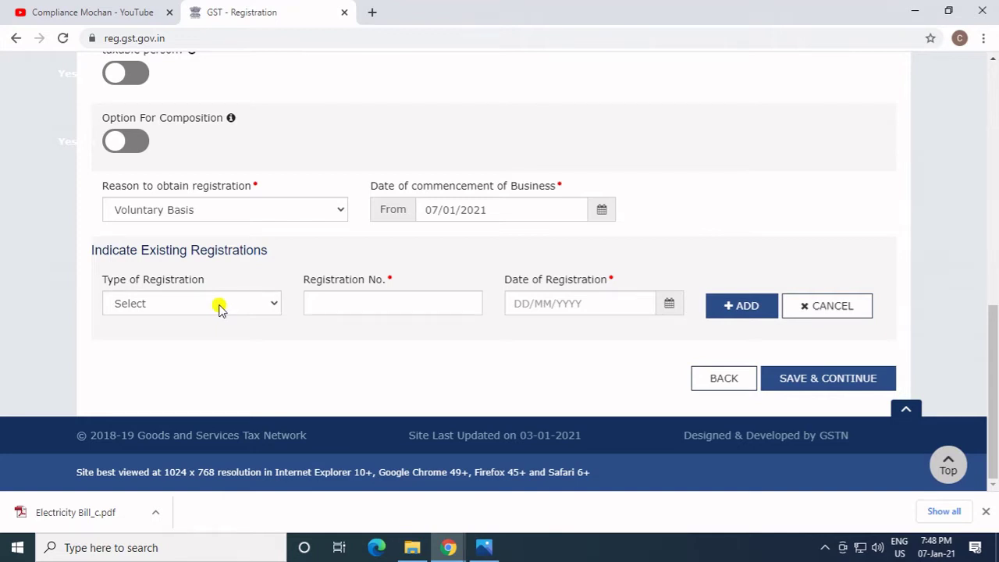
left_click(219, 306)
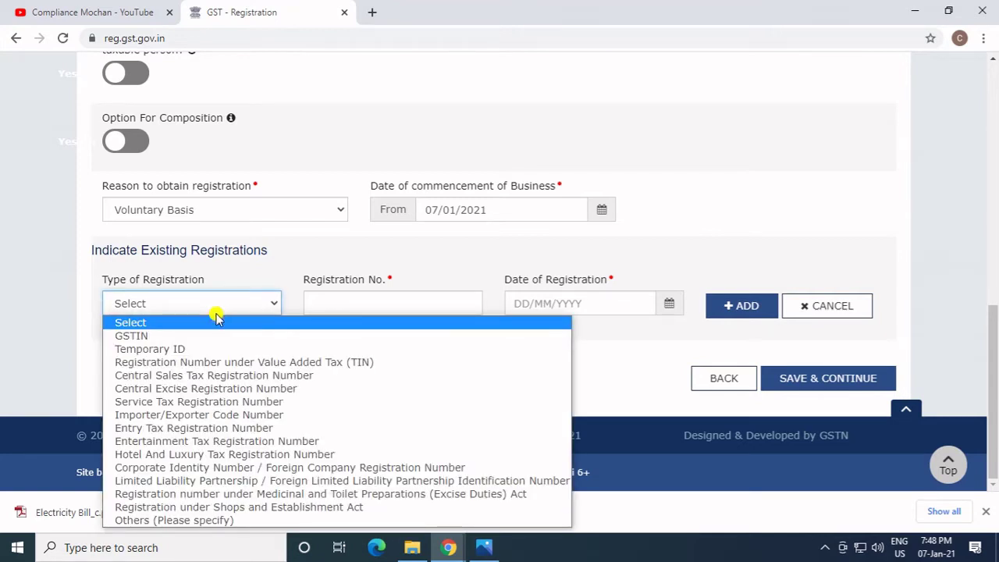
left_click(62, 347)
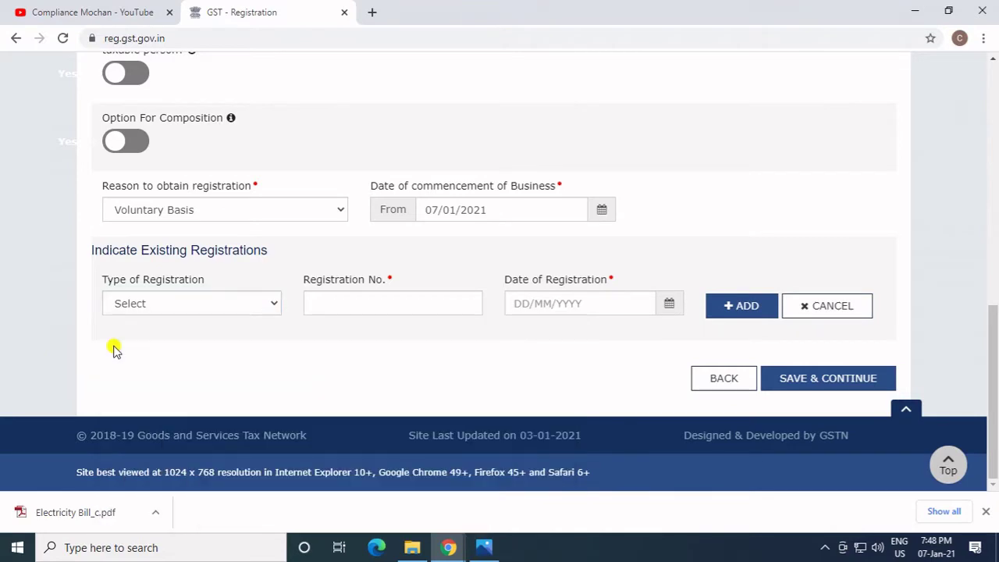
left_click(814, 382)
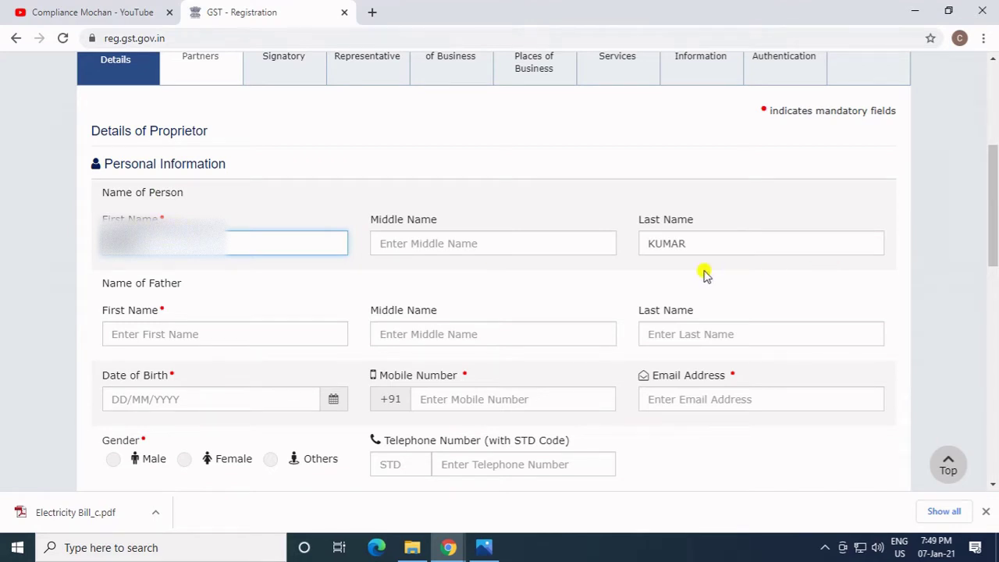
Enter the proprietor's father's first and last name.
scroll(319, 332, "down", 1)
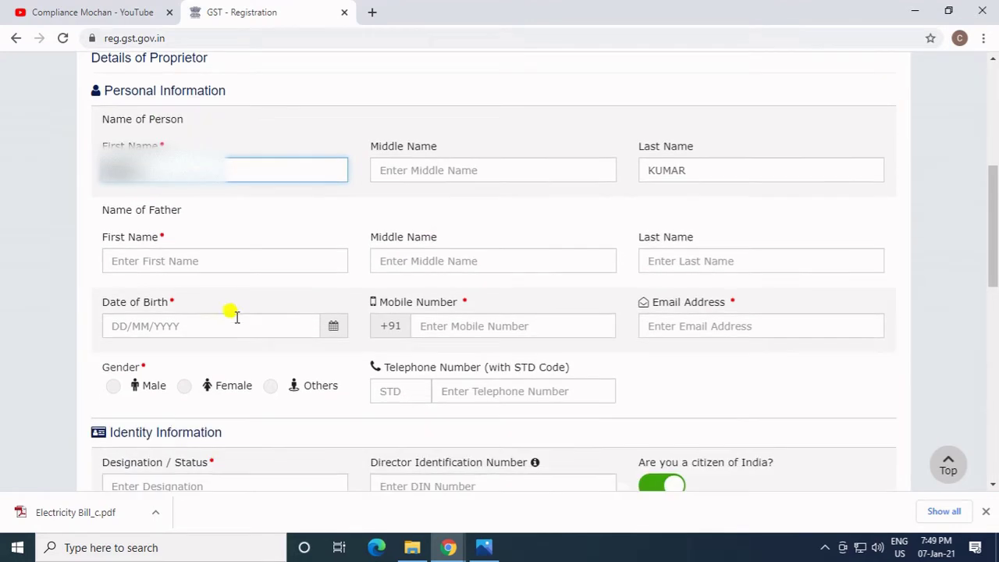
left_click(232, 262)
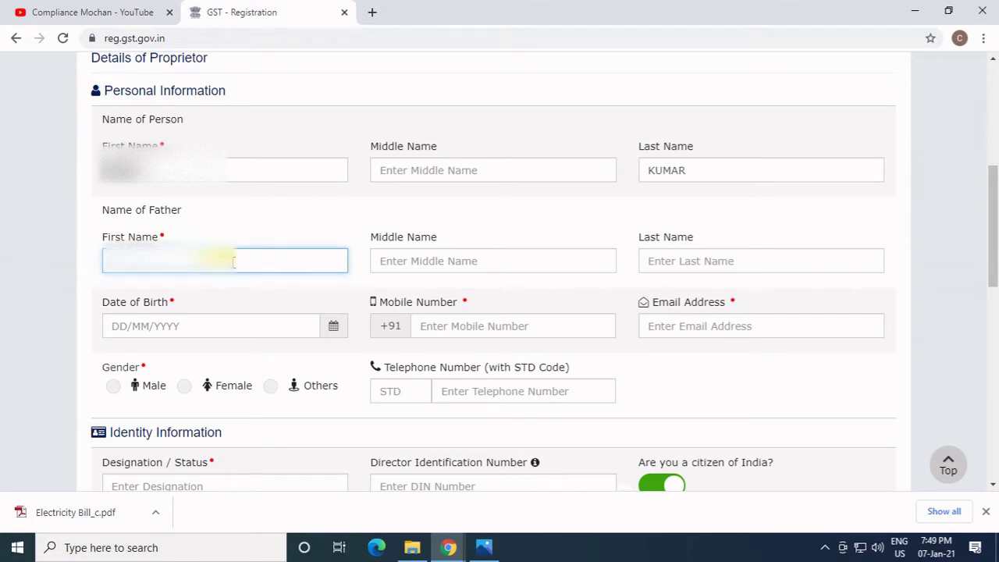
key("Tab")
key("Tab")
type("SI")
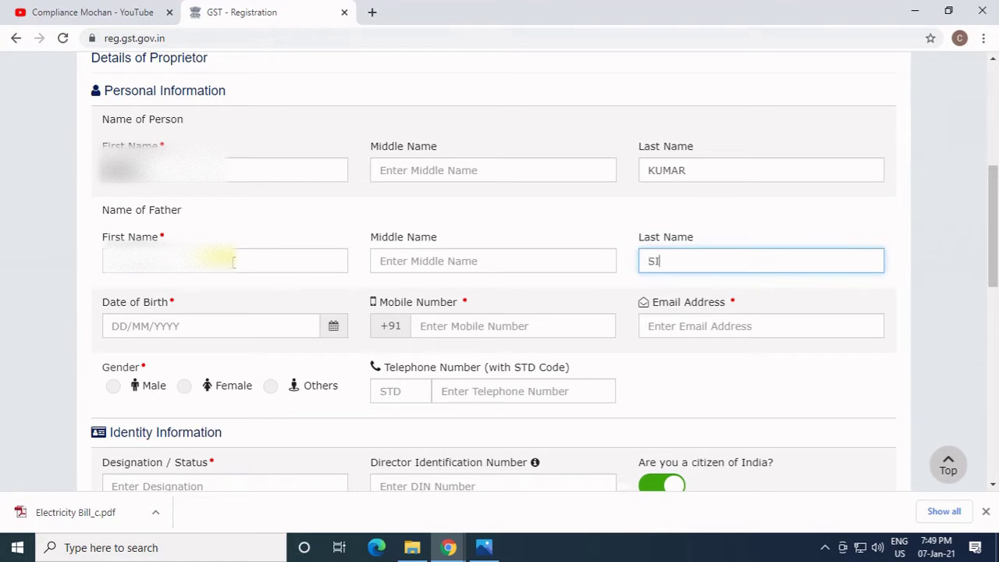
type("NGHAL")
key("Tab")
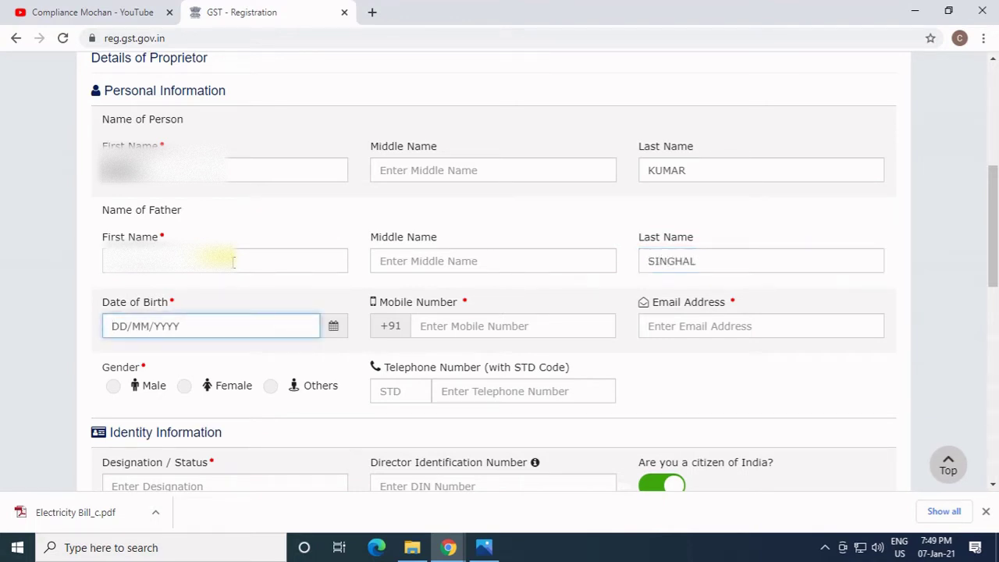
left_click(251, 263)
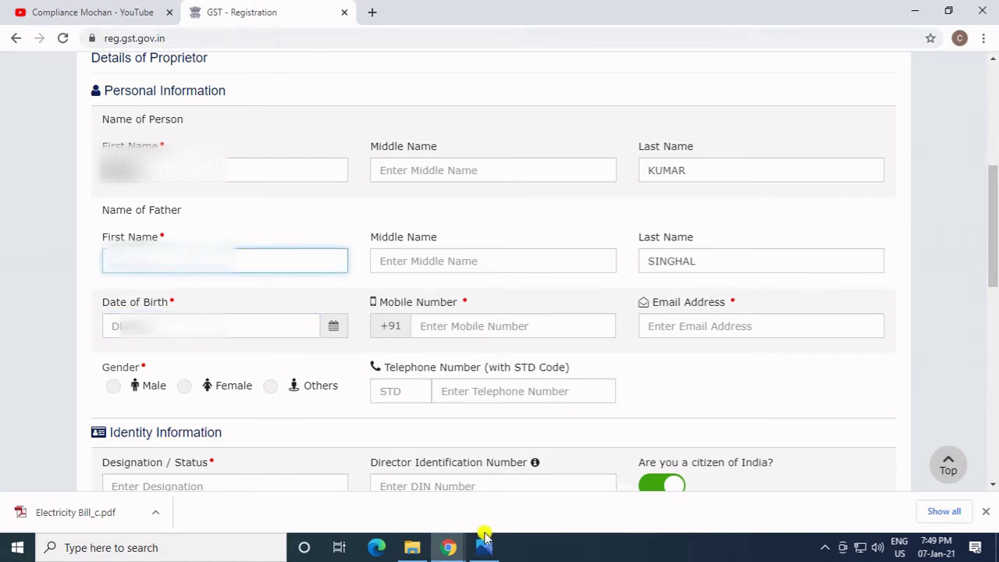
Fill in the proprietor's date of birth, mobile number and e-mail, and choose Male gender.
left_click(249, 326)
type("15")
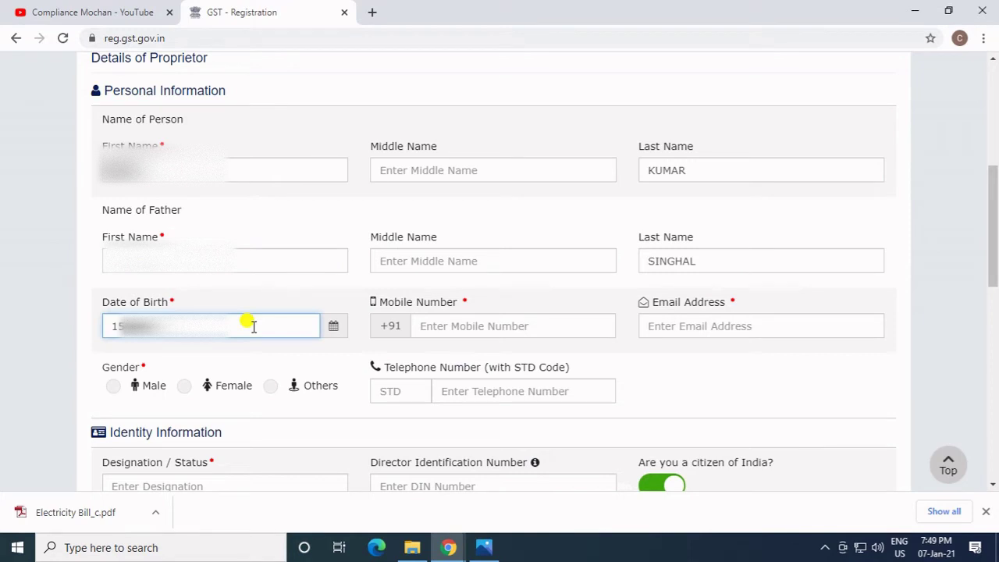
key("Tab")
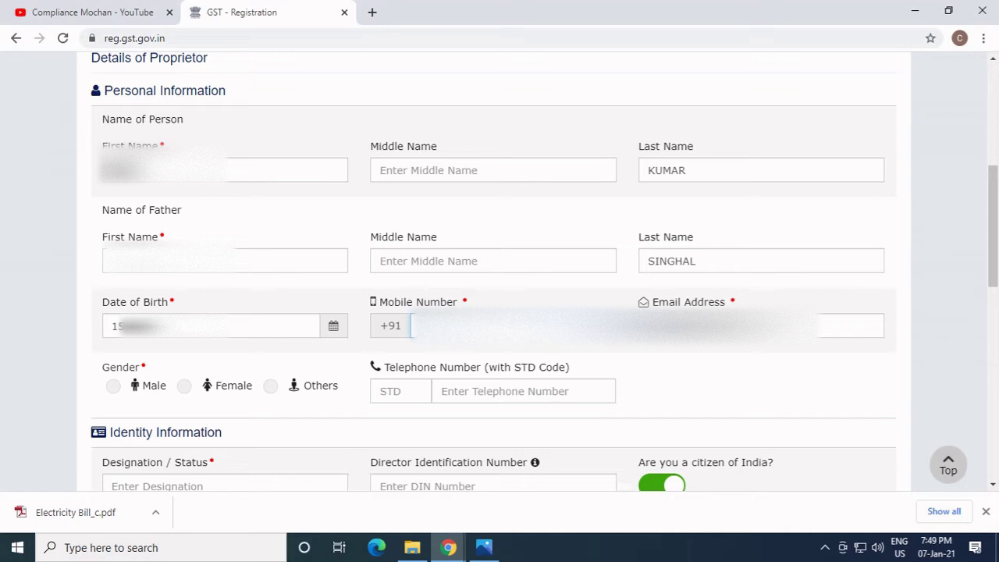
key("Tab")
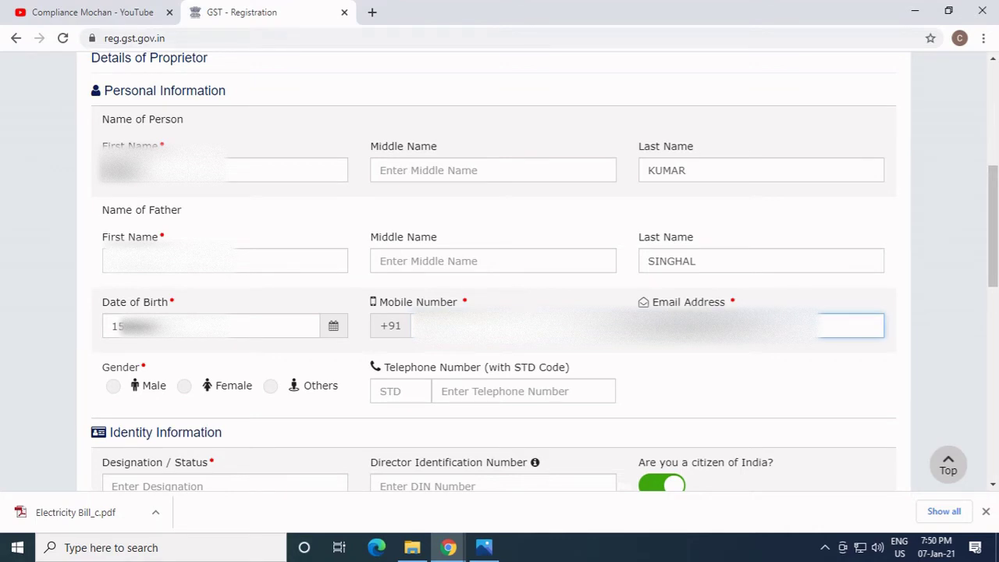
key("ctrl+v")
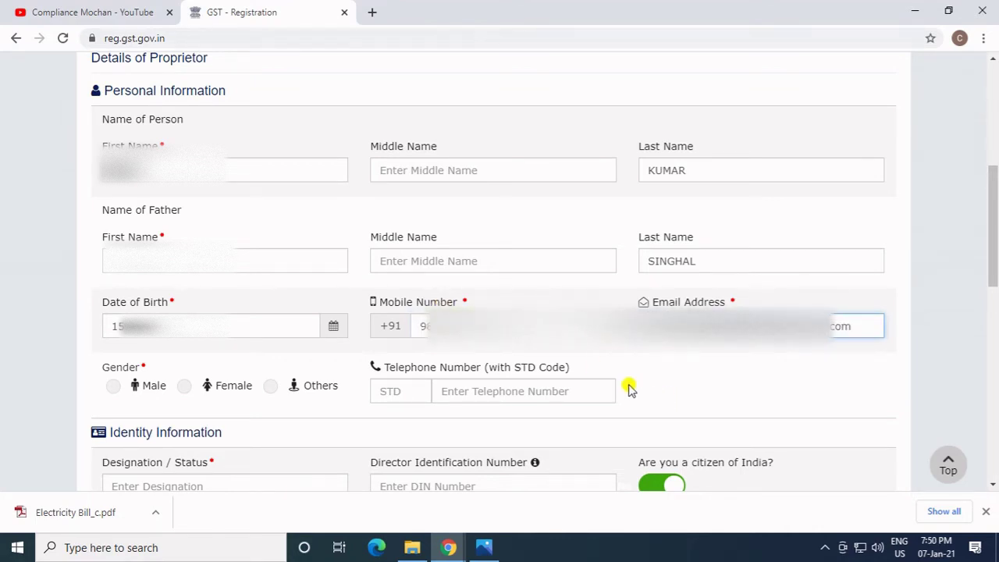
left_click(114, 389)
Enter PROPRIETOR as designation and complete the West Delhi residential address.
scroll(187, 439, "down", 2)
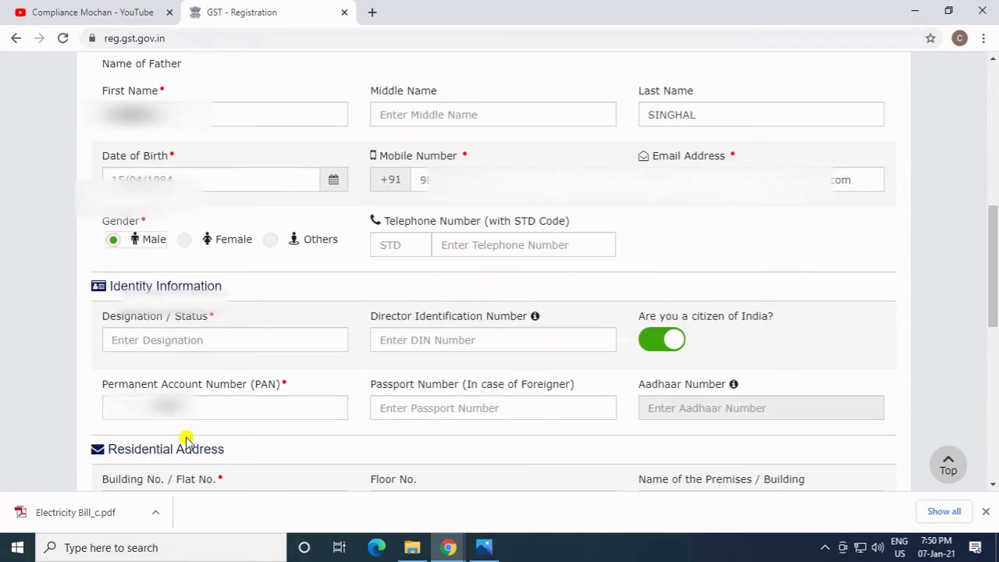
left_click(164, 339)
scroll(249, 357, "up", 4)
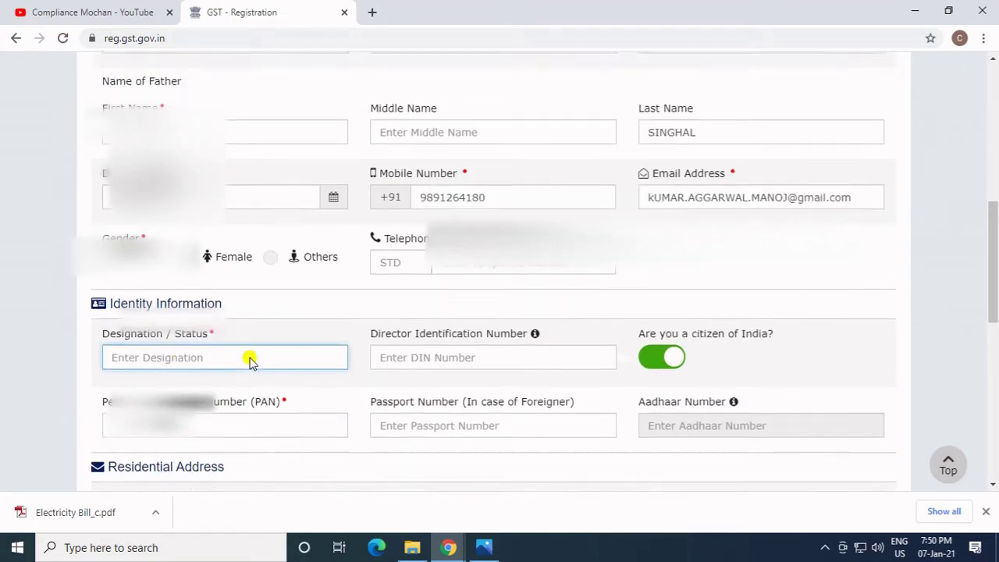
scroll(289, 439, "down", 2)
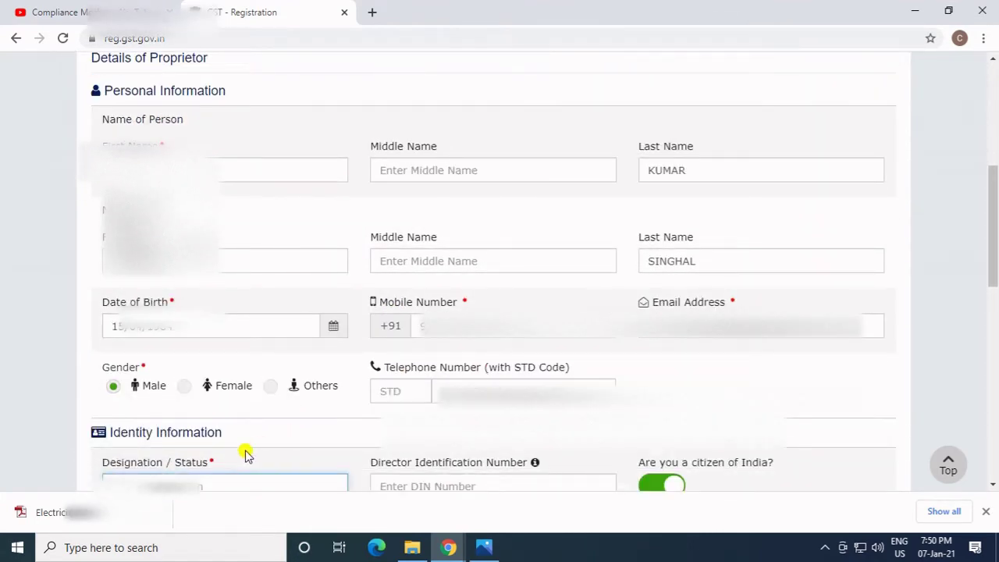
scroll(245, 454, "down", 1)
type("PR")
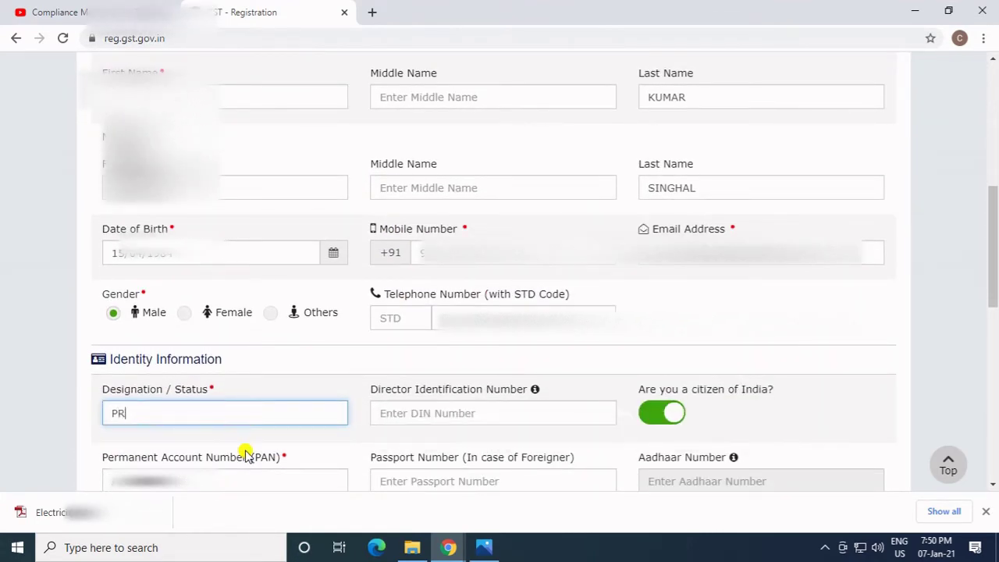
type("OPRIE")
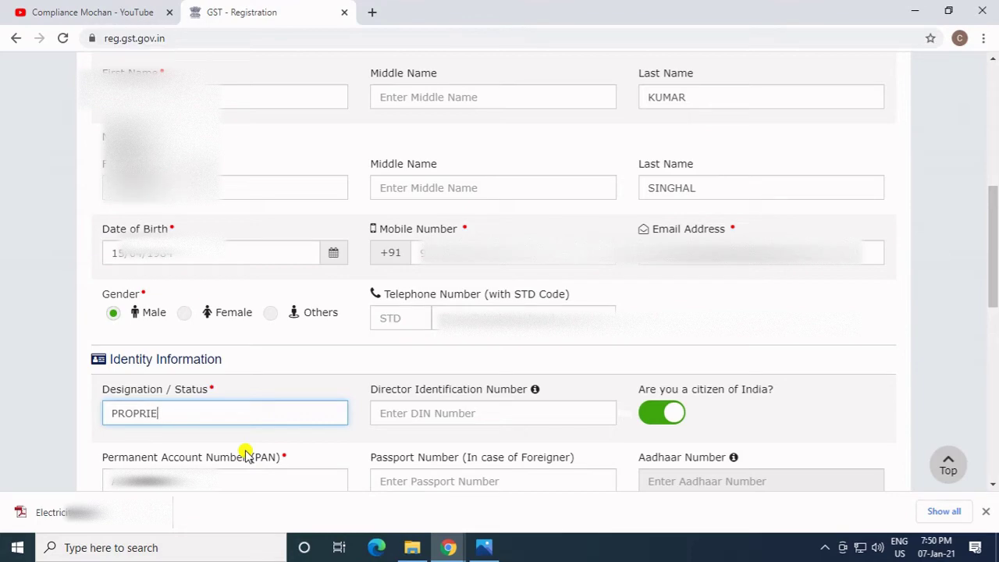
type("TOR")
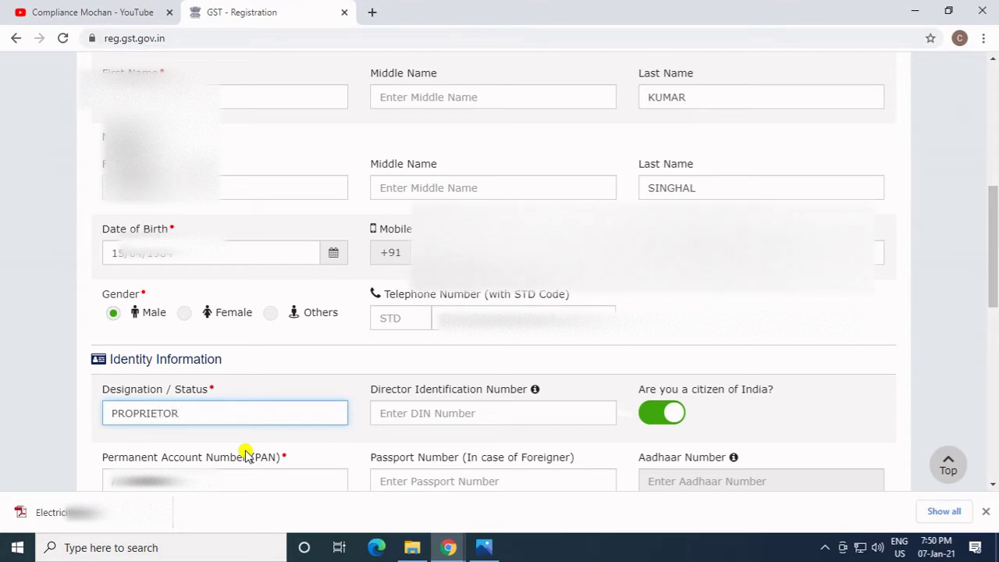
key("Tab")
scroll(245, 455, "down", 3)
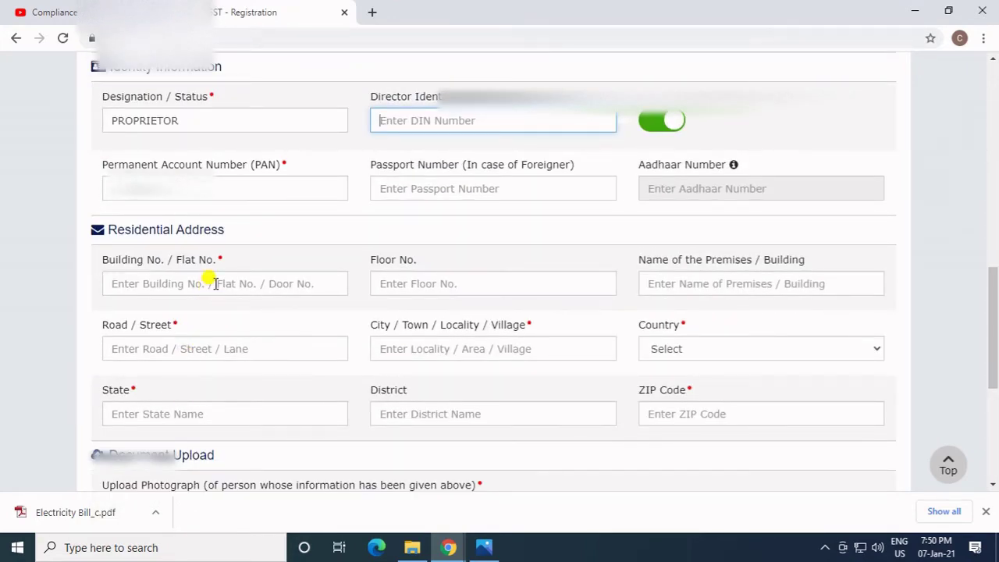
key("alt+Tab")
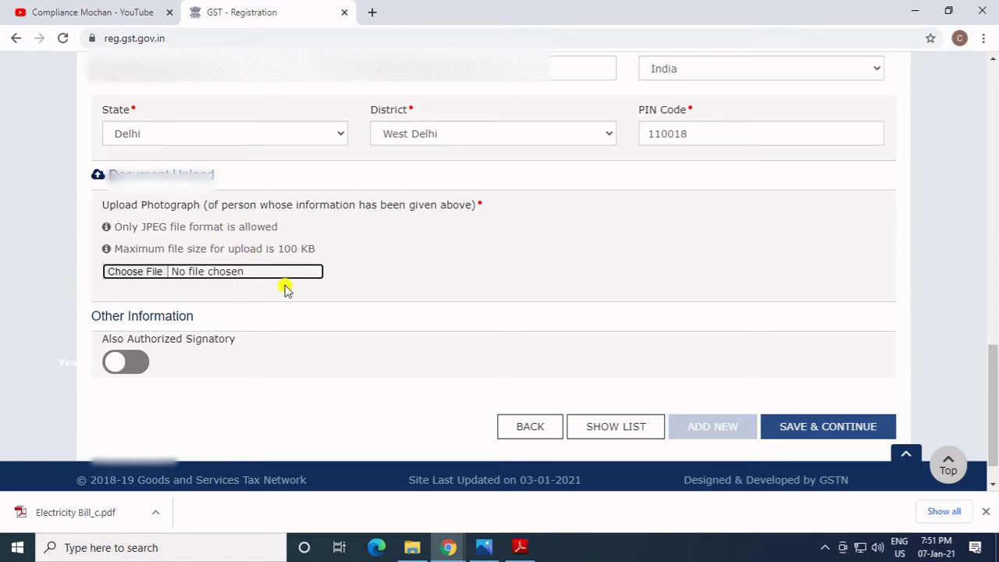
Upload the proprietor's Photo file, mark them also authorized signatory, and save.
left_click(132, 273)
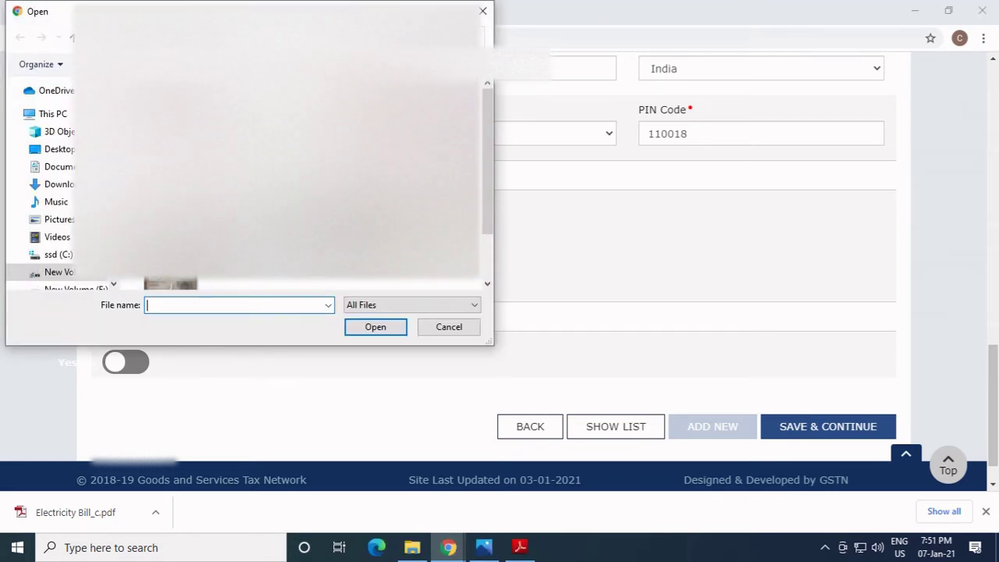
type("Photo")
left_click(375, 326)
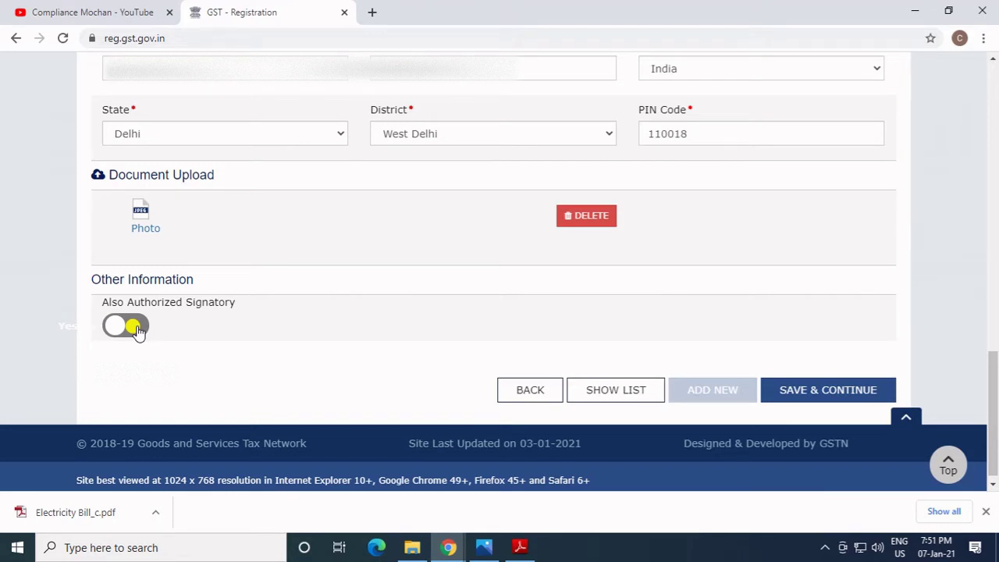
left_click(125, 325)
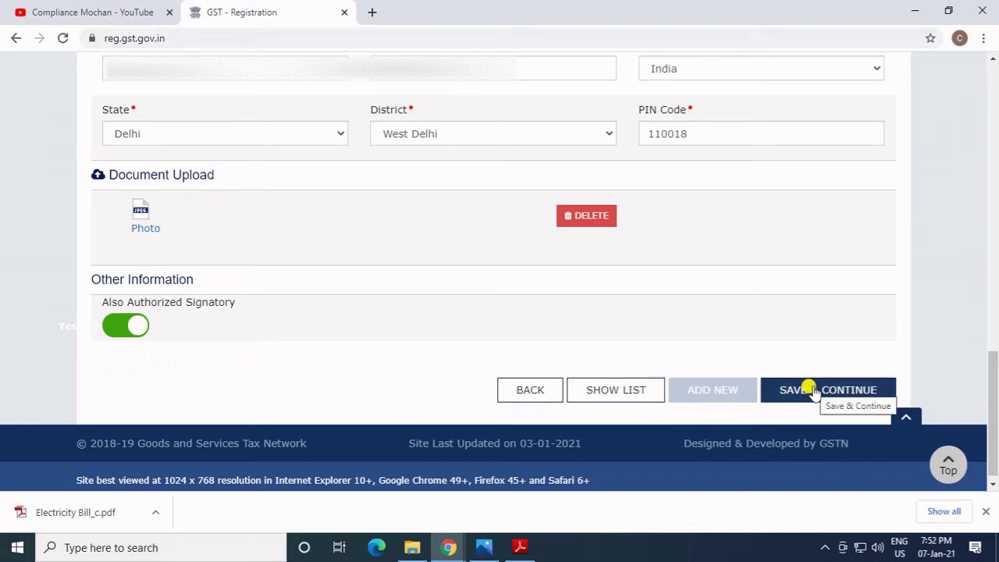
left_click(809, 389)
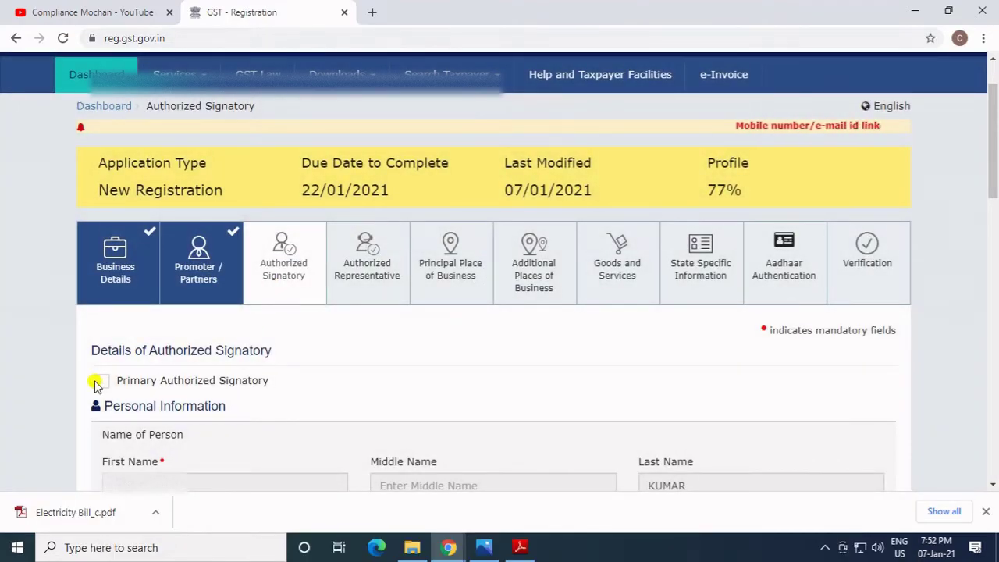
Tick Primary Authorized Signatory, save, and continue without any authorized representative.
scroll(97, 385, "down", 1)
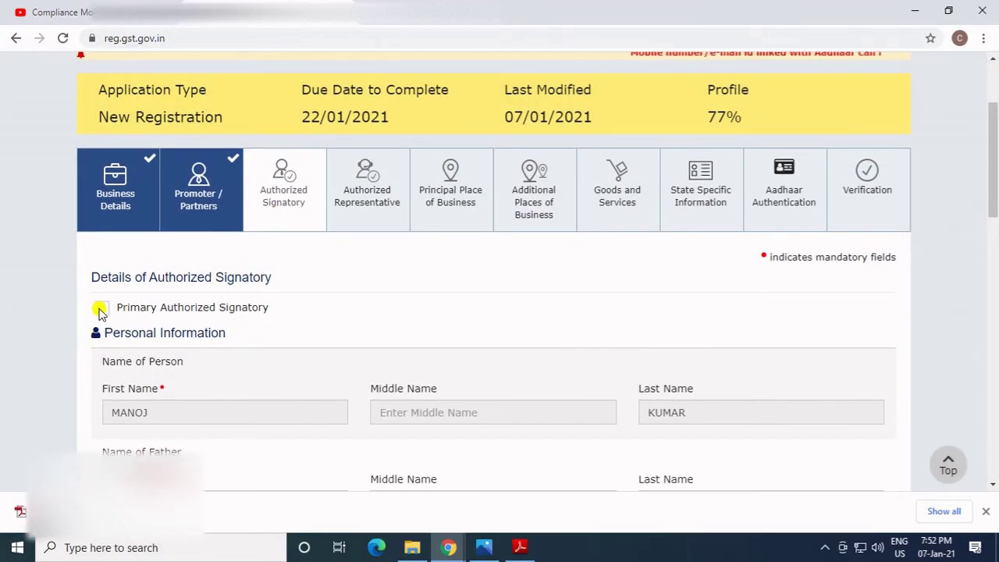
left_click(102, 309)
scroll(458, 313, "down", 2)
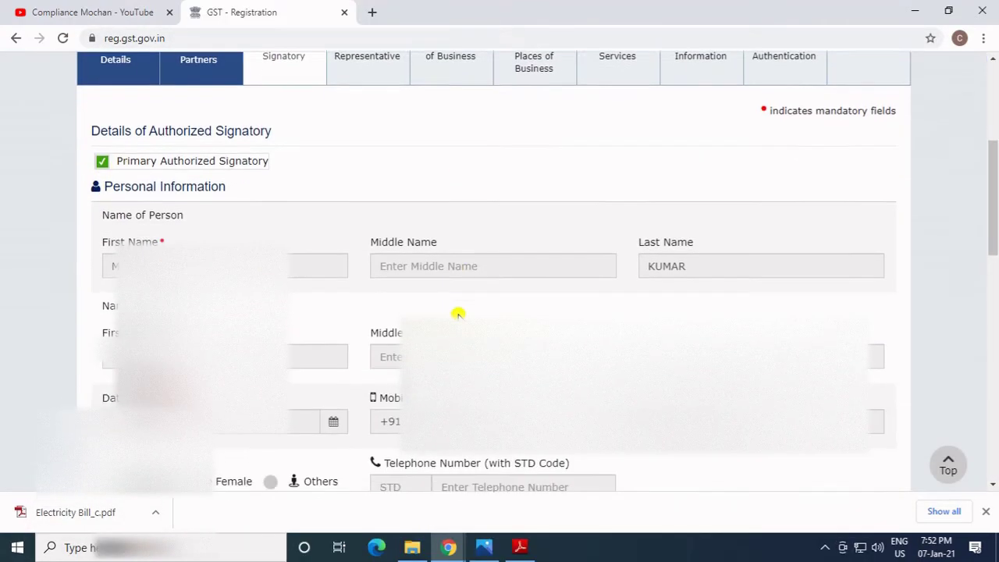
scroll(458, 313, "down", 9)
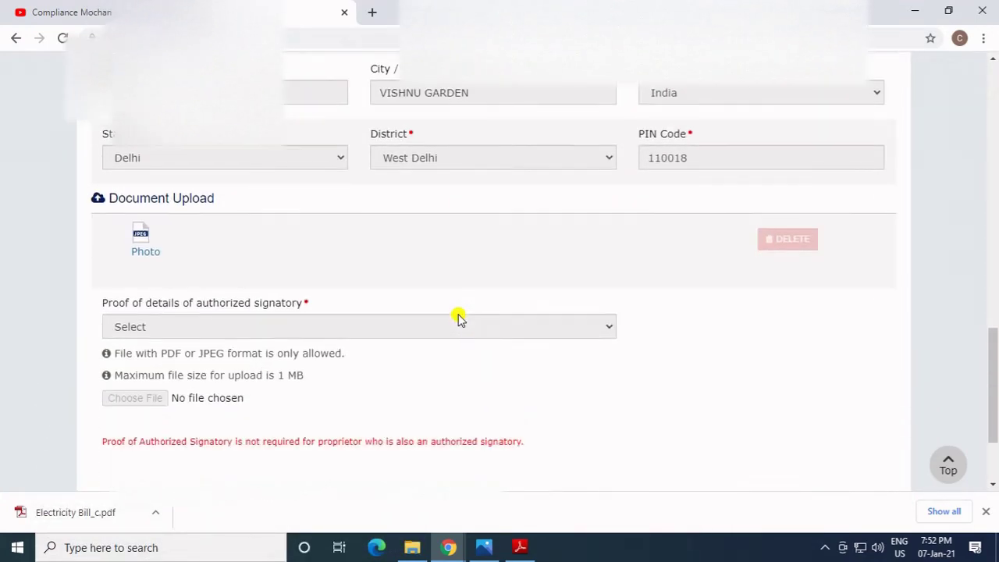
scroll(333, 361, "down", 2)
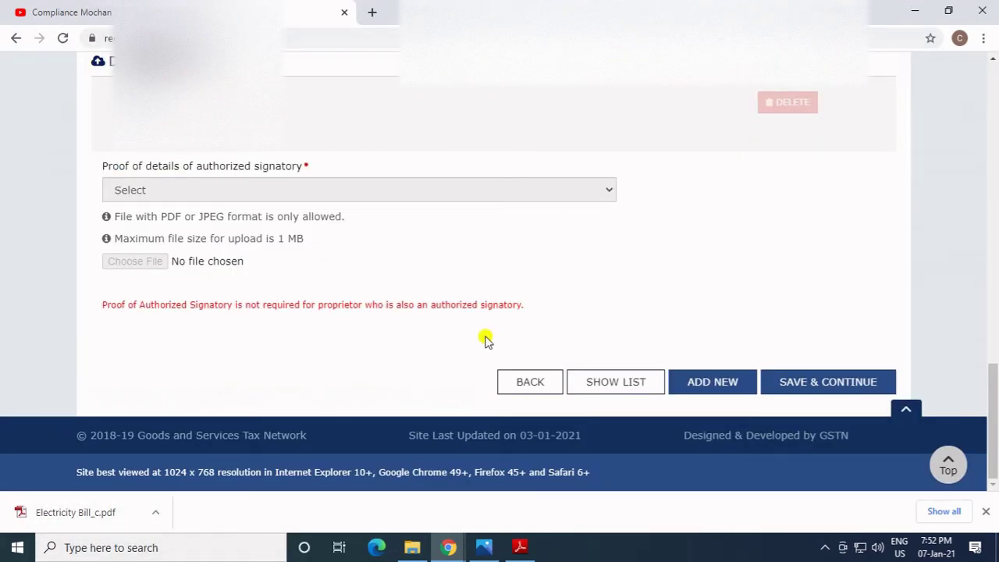
left_click(820, 387)
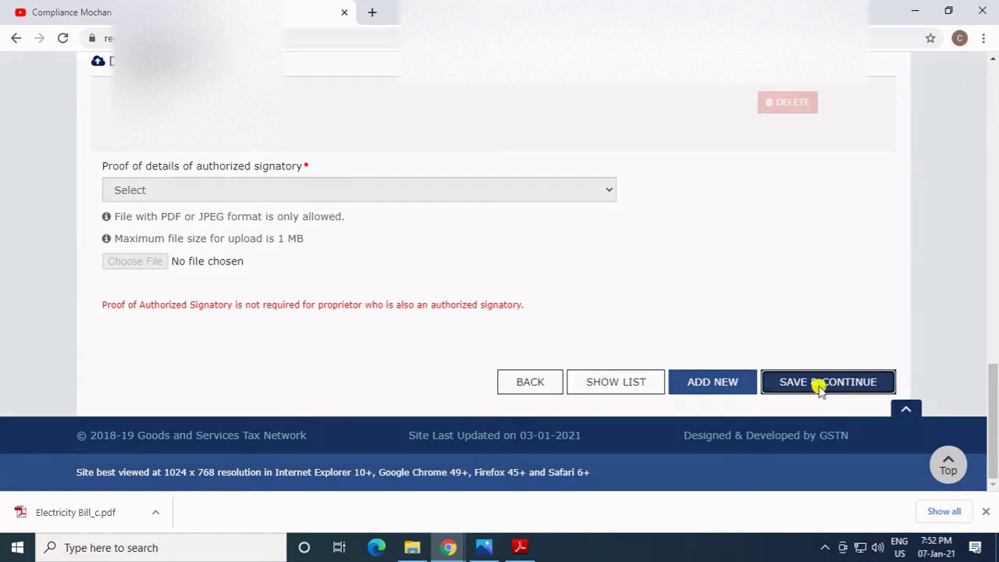
scroll(428, 330, "down", 2)
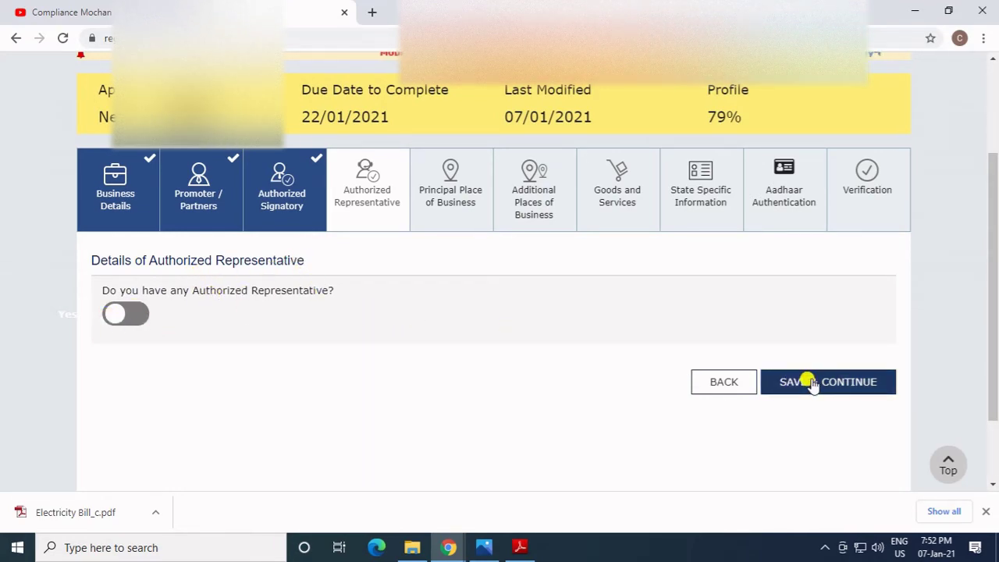
left_click(812, 382)
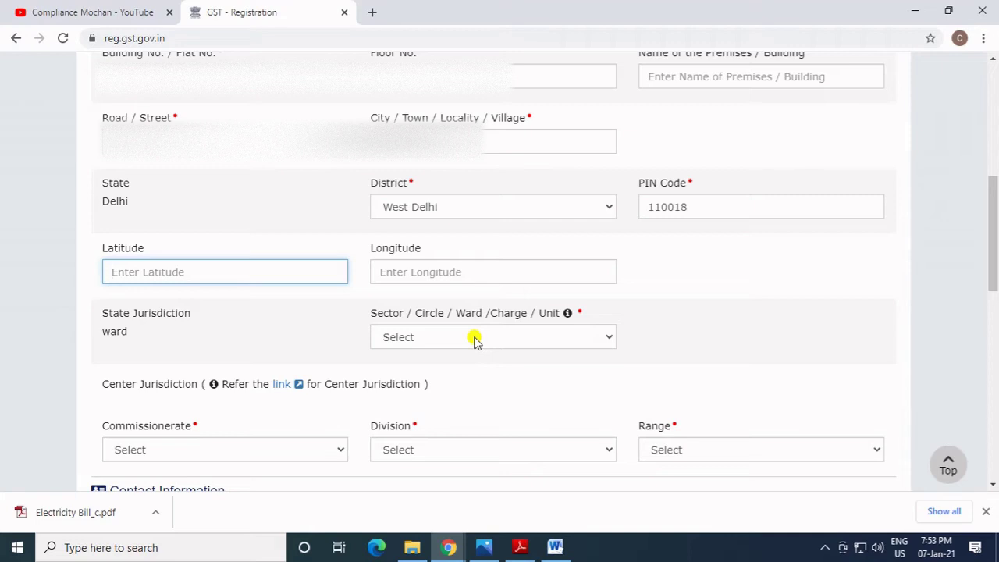
Choose Ward 57 for state jurisdiction, and DELHI WEST, RAJOURI GARDEN, RANGE - 121 for centre jurisdiction.
left_click(474, 337)
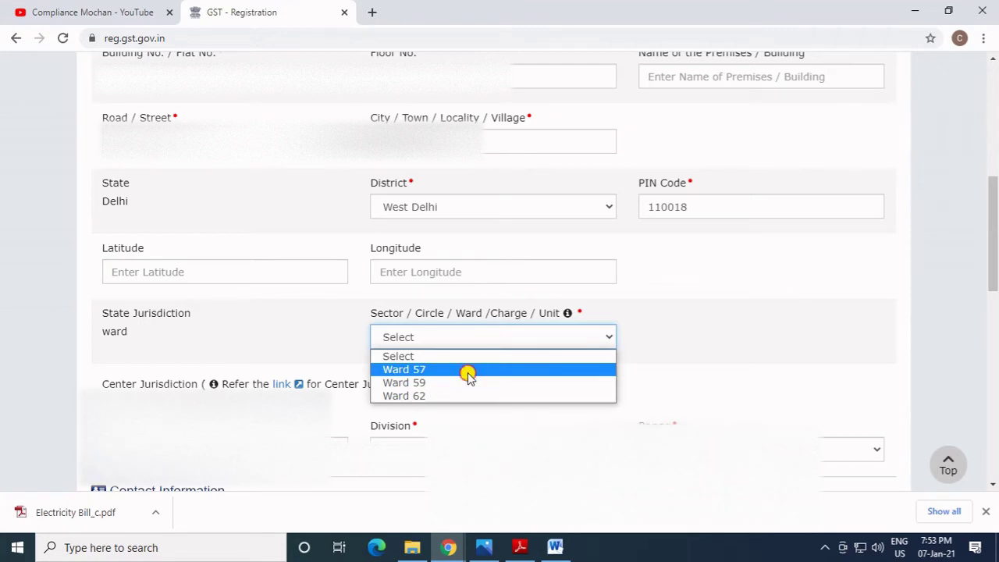
left_click(468, 371)
scroll(223, 390, "down", 3)
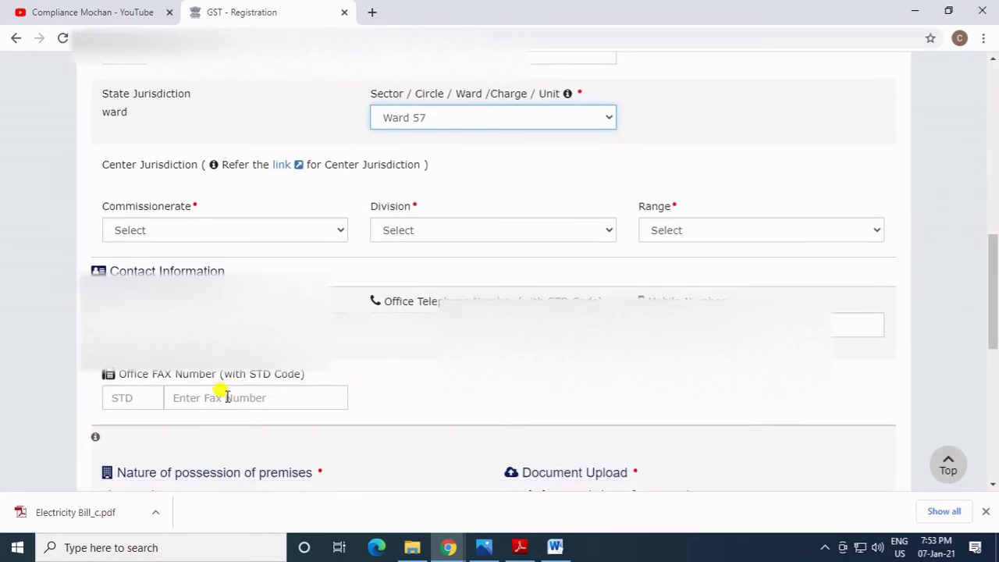
left_click(229, 231)
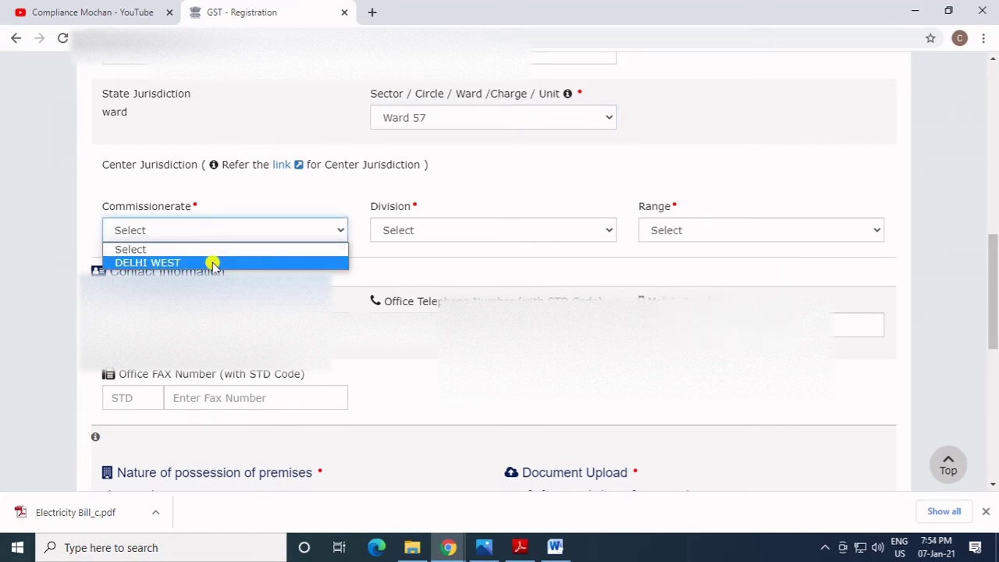
left_click(212, 263)
left_click(418, 230)
left_click(427, 263)
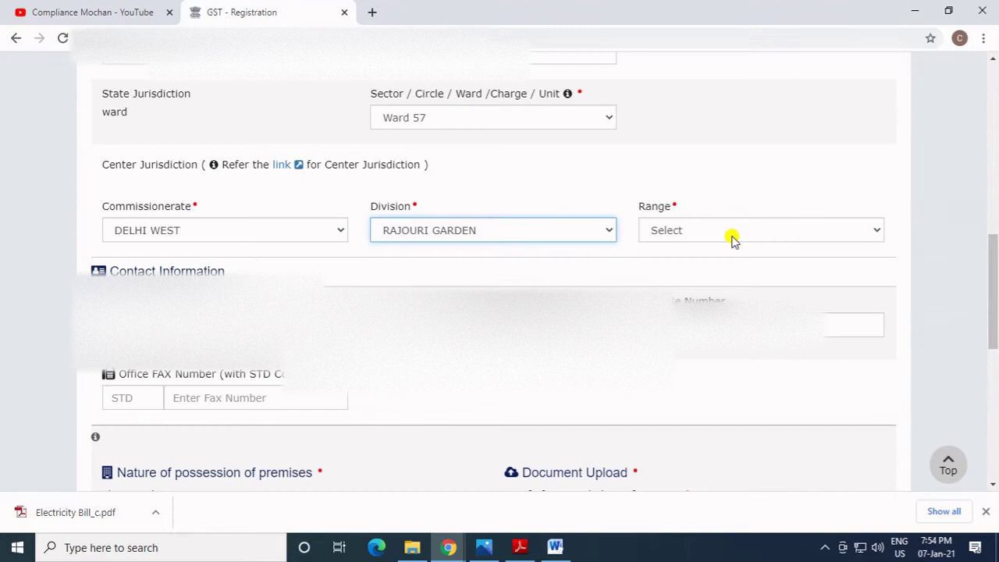
left_click(731, 236)
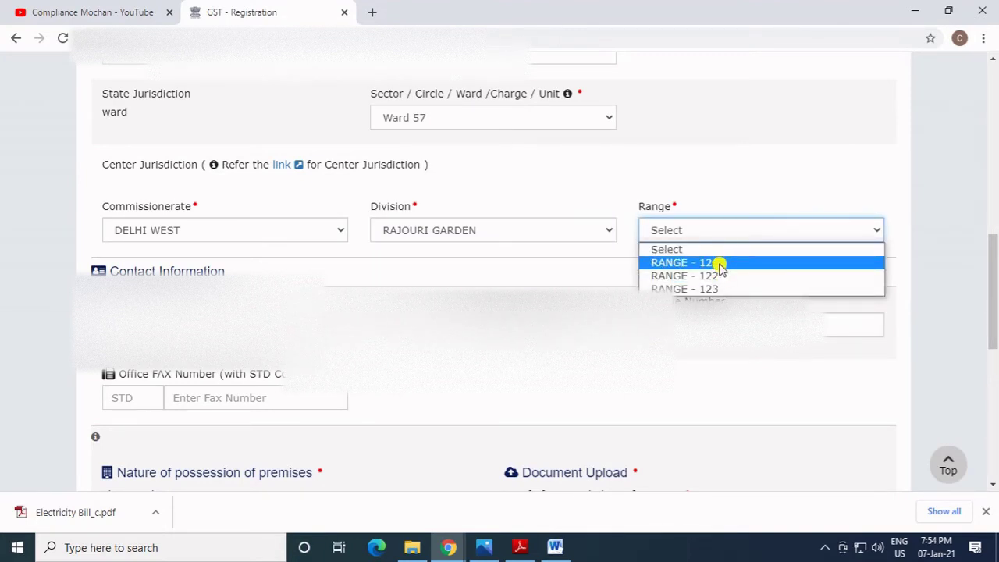
left_click(719, 265)
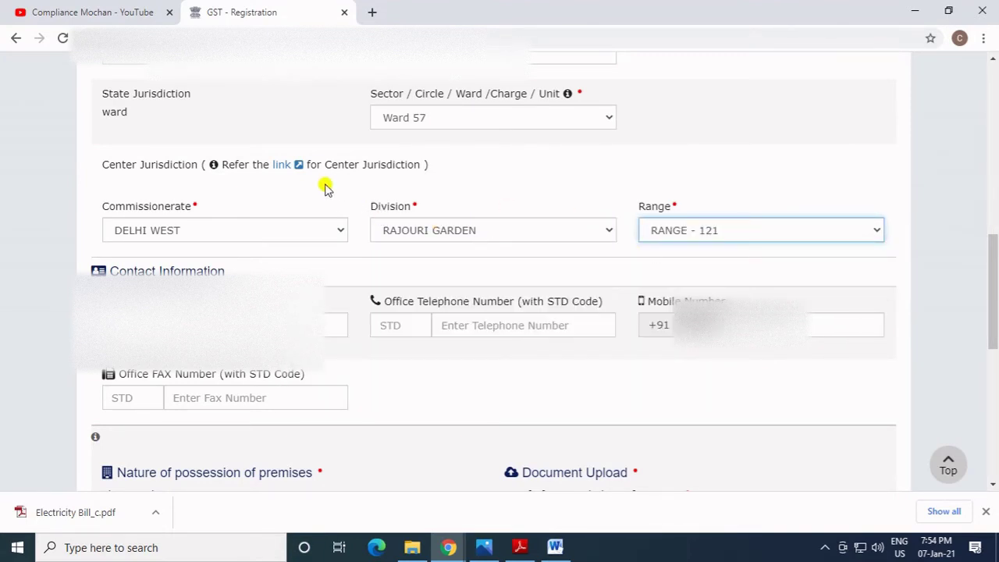
Open the CBIC Know Your Jurisdiction page, getting past the certificate warning.
left_click(278, 165)
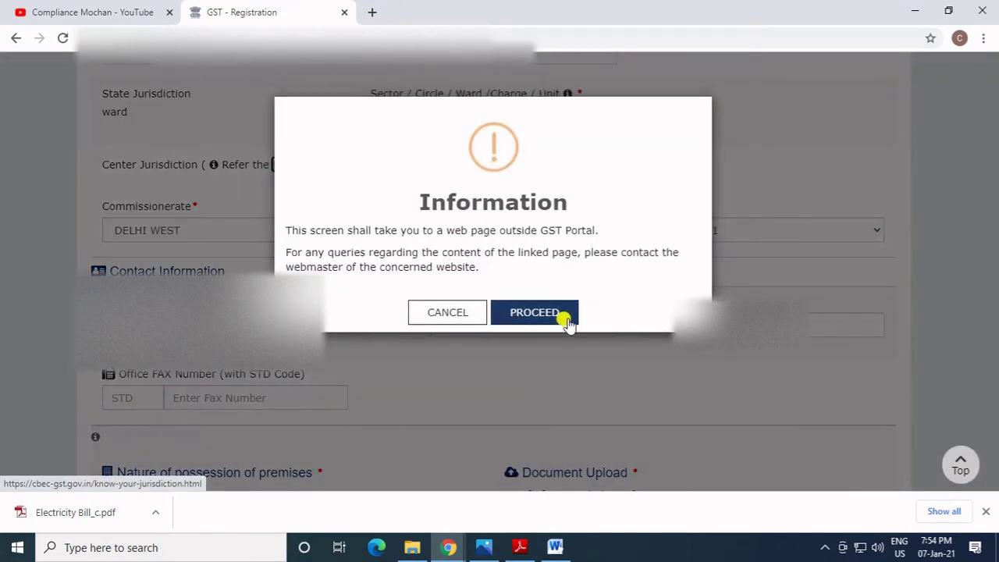
left_click(560, 319)
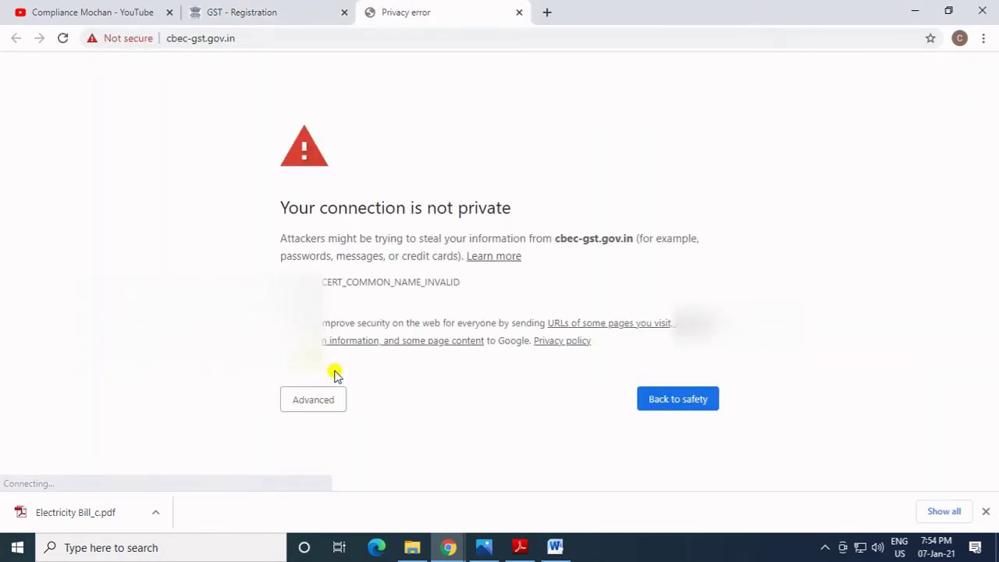
left_click(321, 397)
scroll(313, 402, "down", 1)
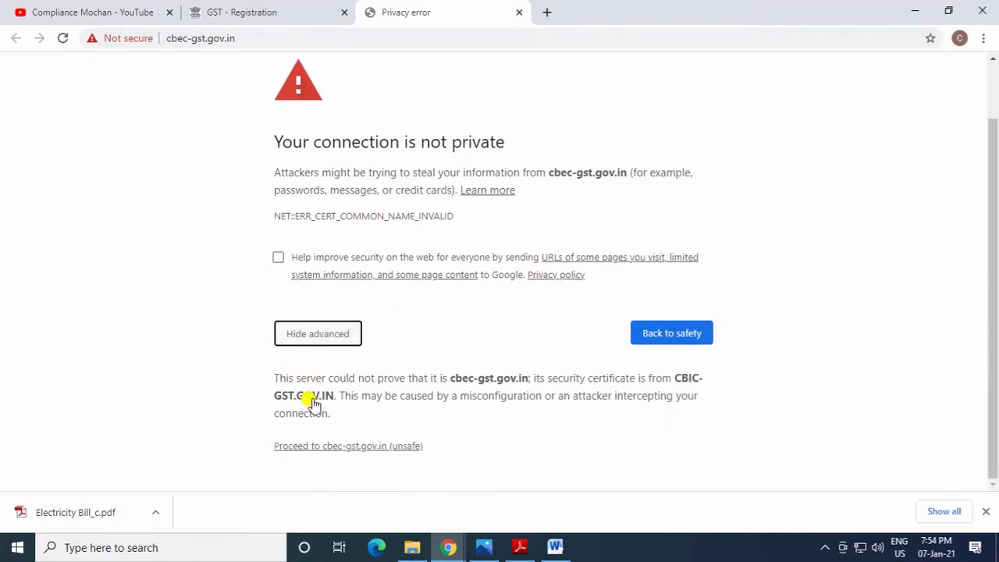
left_click(330, 445)
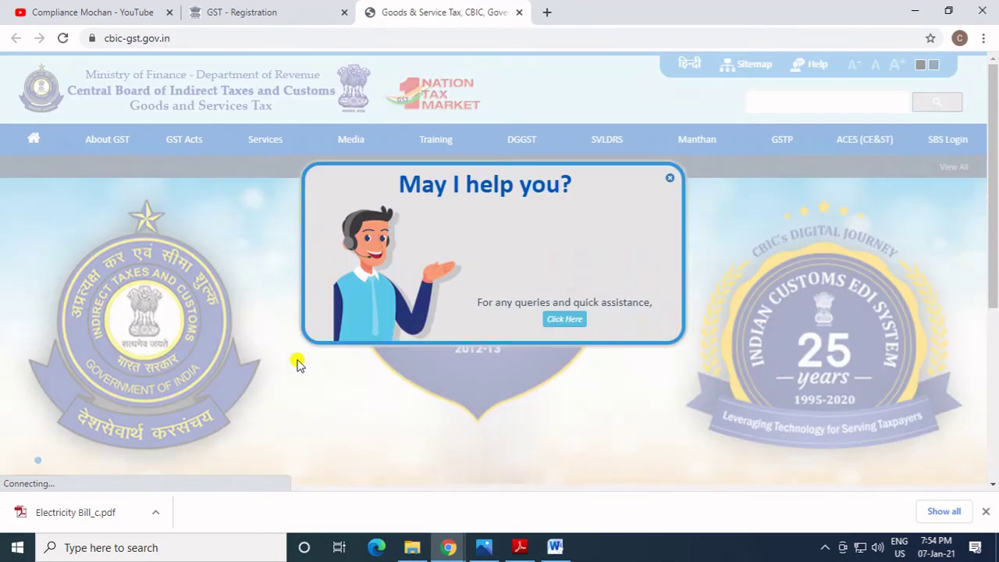
left_click(666, 183)
scroll(335, 297, "down", 5)
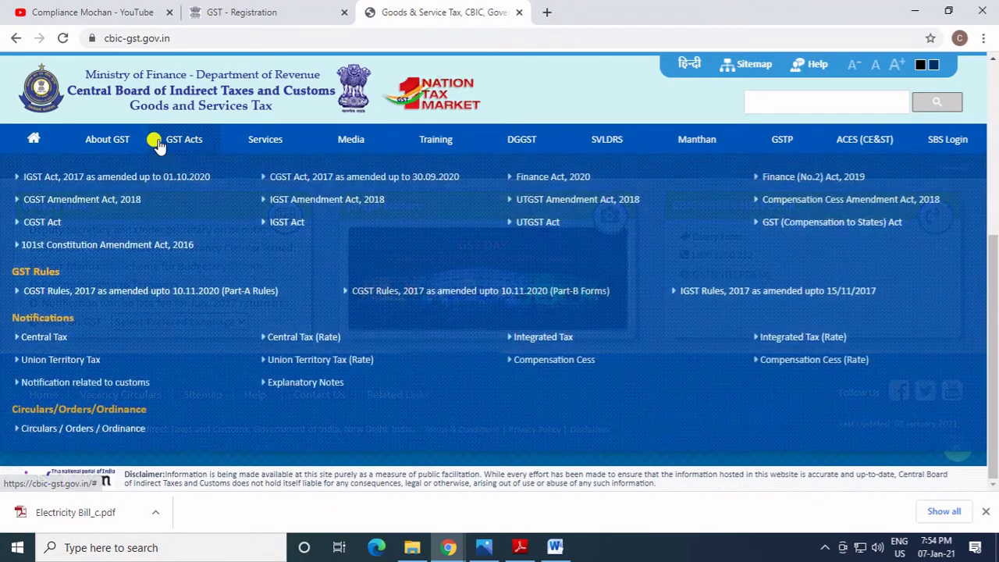
mouse_move(262, 143)
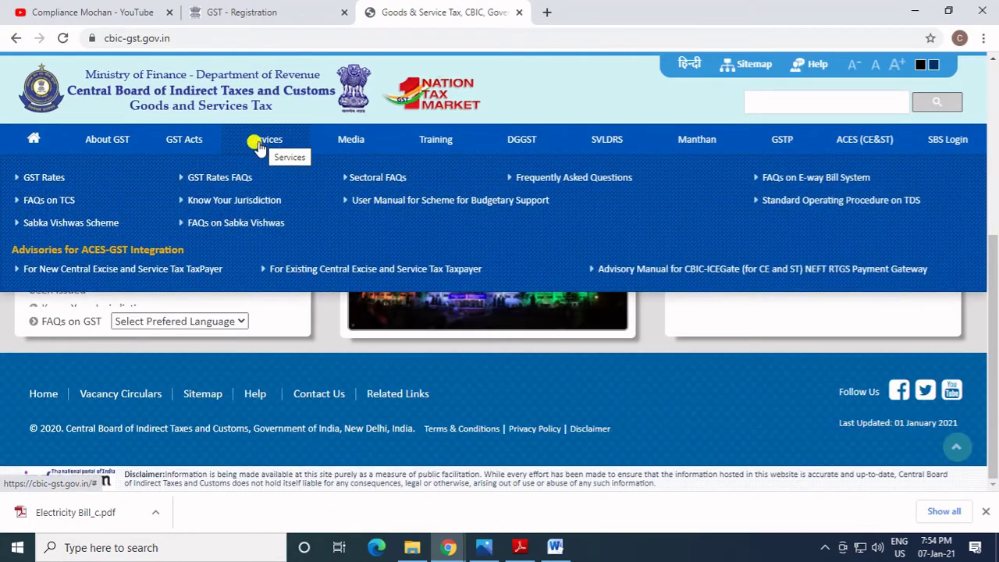
left_click(248, 202)
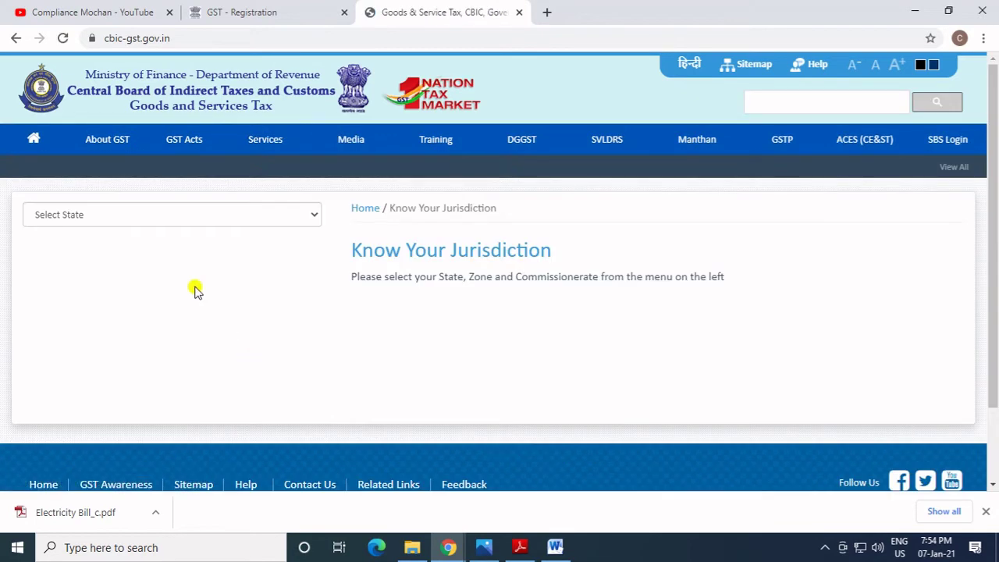
For Delhi, compare areas under Delhi West > Rajouri Garden ranges 121, 122 and 123, then return to the form.
left_click(162, 217)
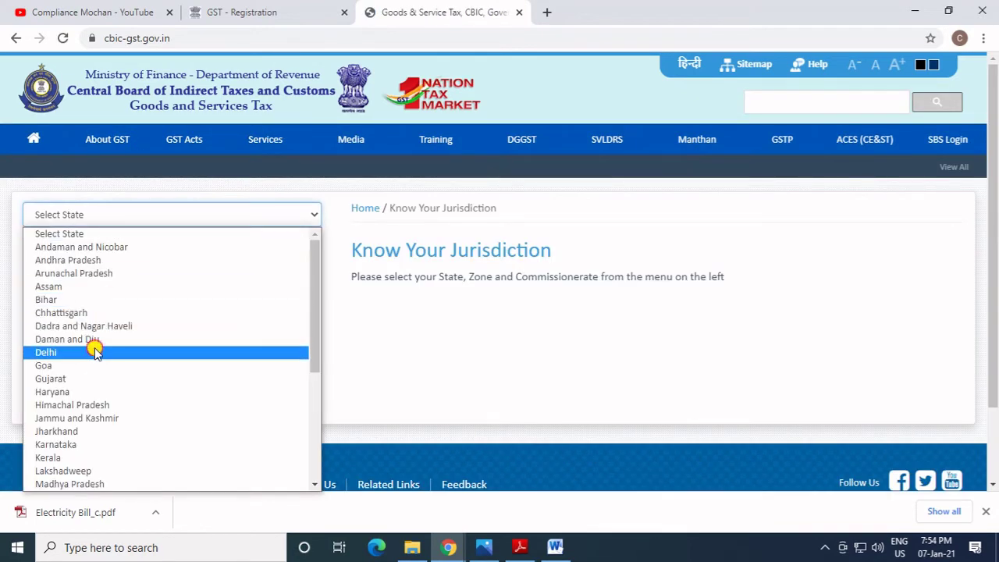
left_click(92, 350)
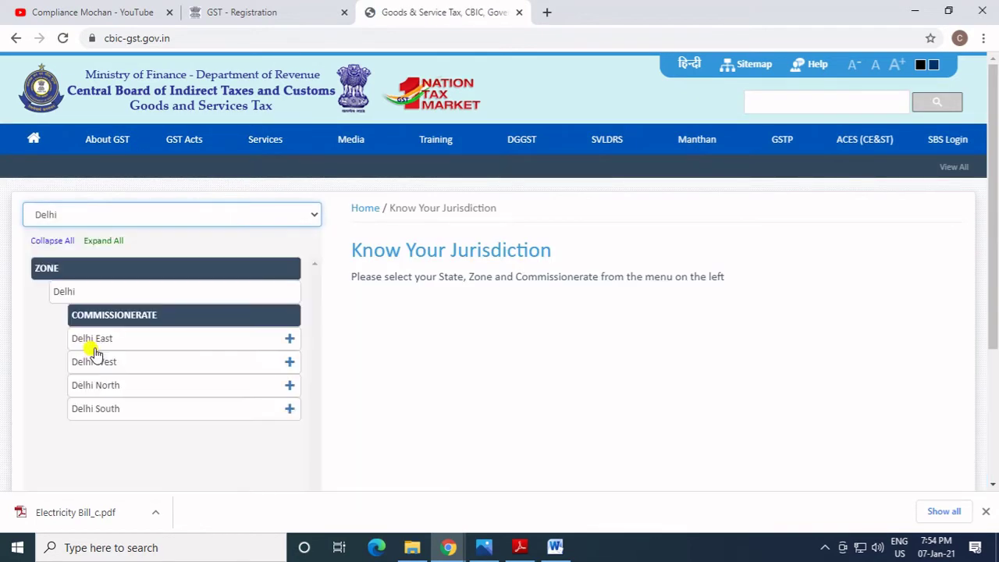
left_click(289, 362)
scroll(281, 375, "down", 2)
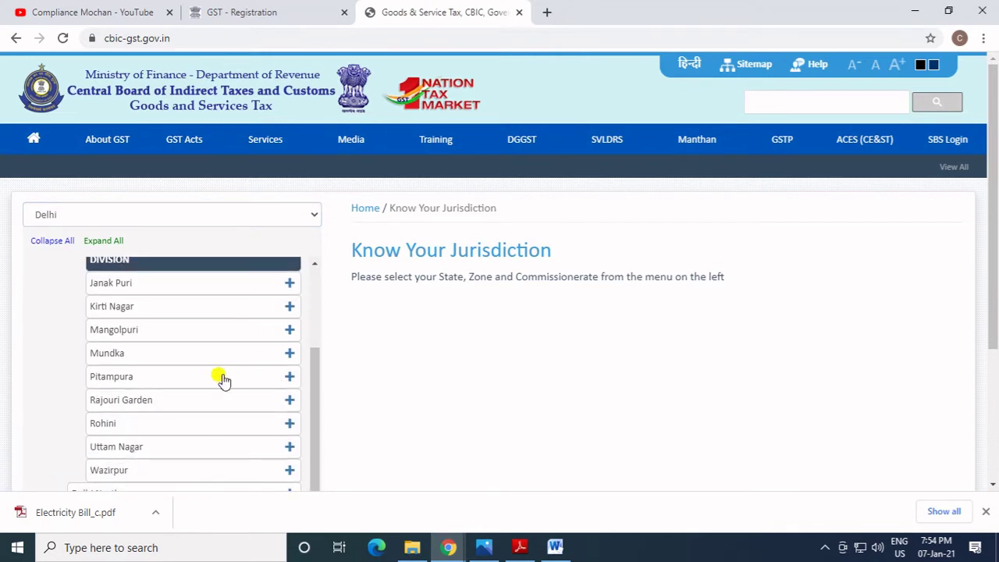
left_click(287, 401)
scroll(230, 425, "down", 2)
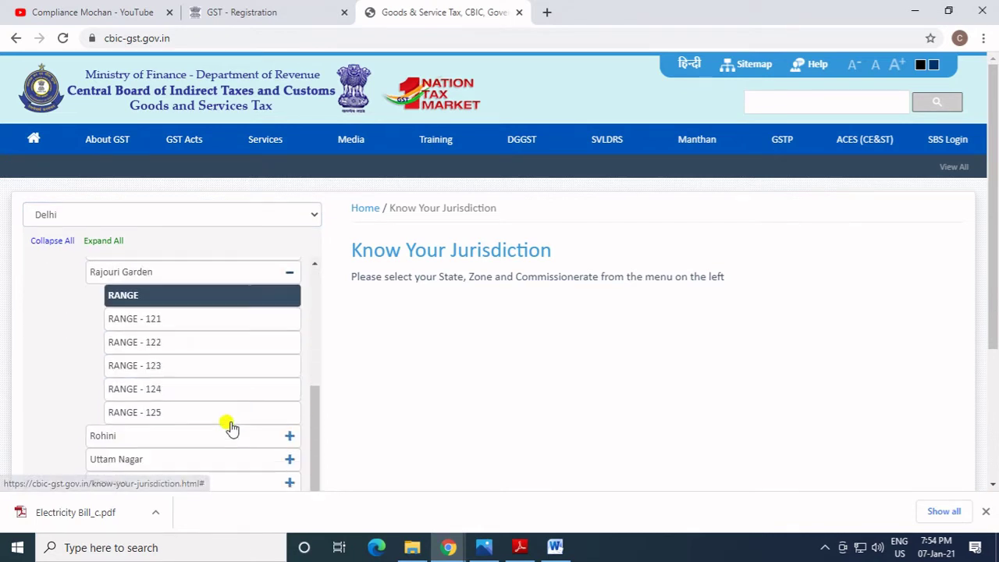
left_click(134, 309)
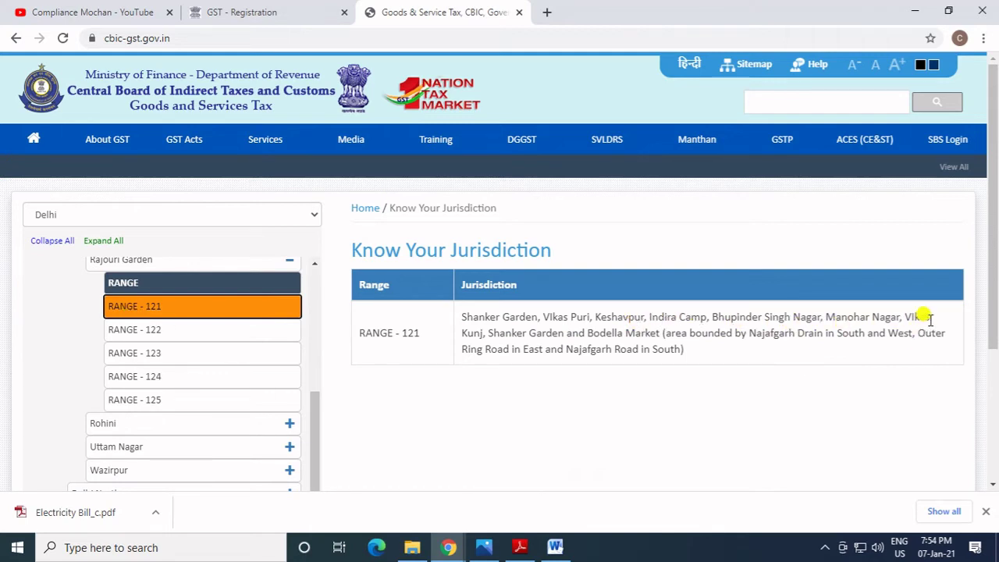
left_click(135, 331)
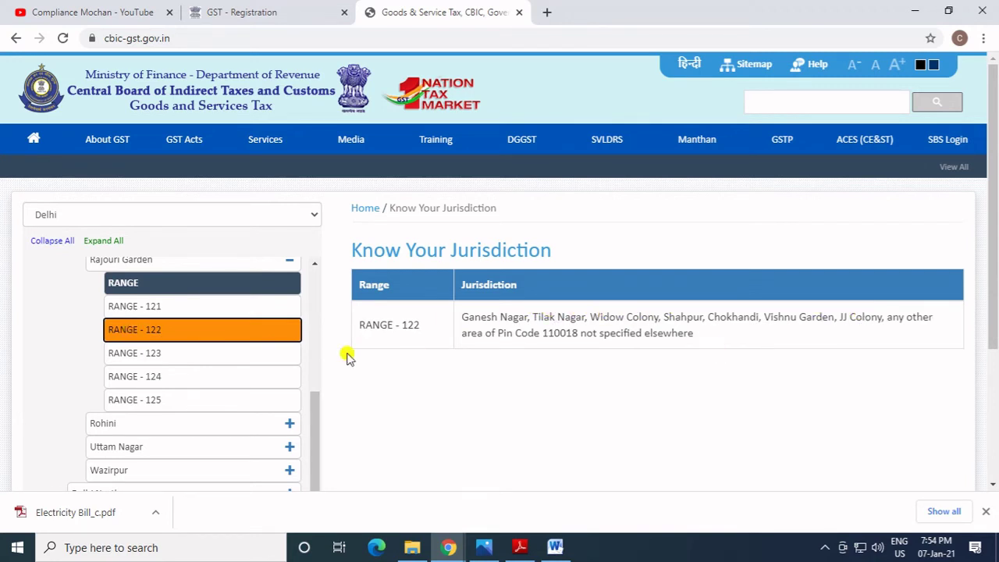
left_click(134, 353)
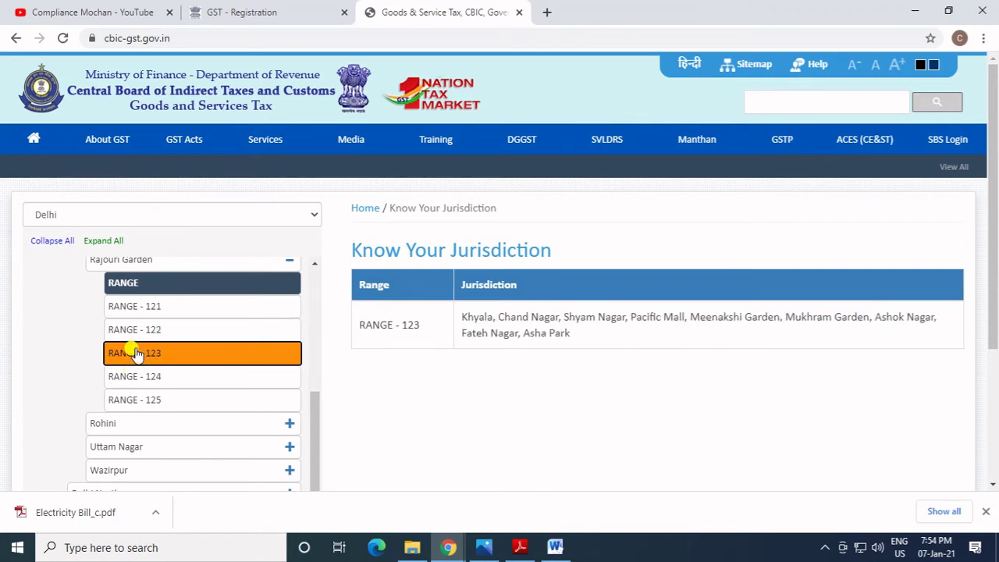
left_click(192, 330)
left_click(262, 12)
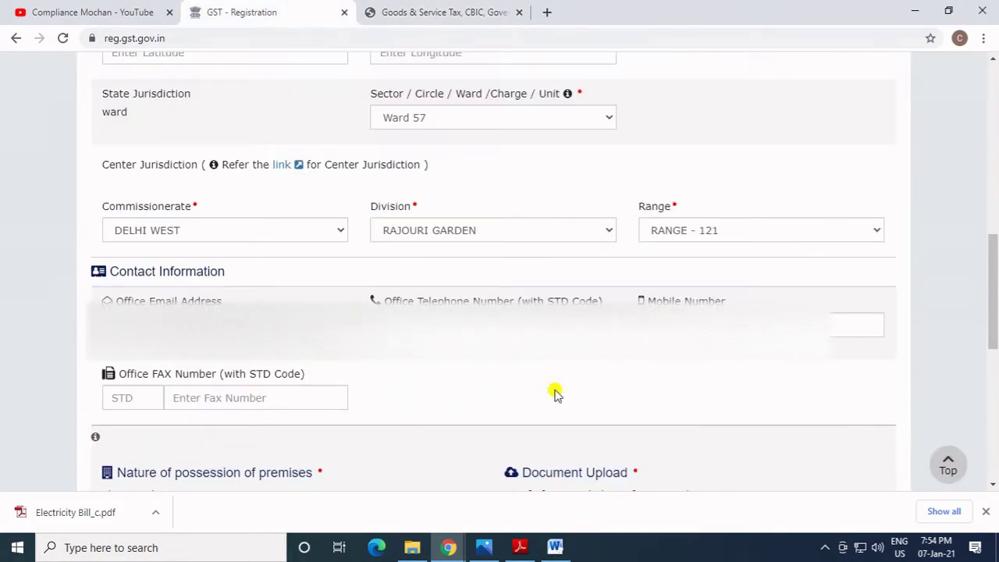
Change the range to RANGE - 122 and set nature of possession of premises to Consent.
left_click(730, 232)
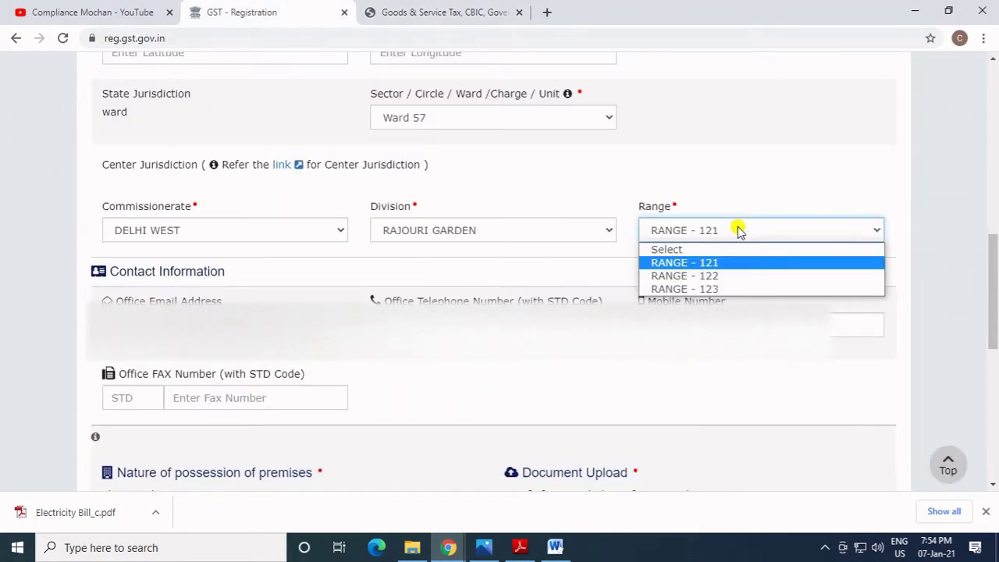
left_click(709, 276)
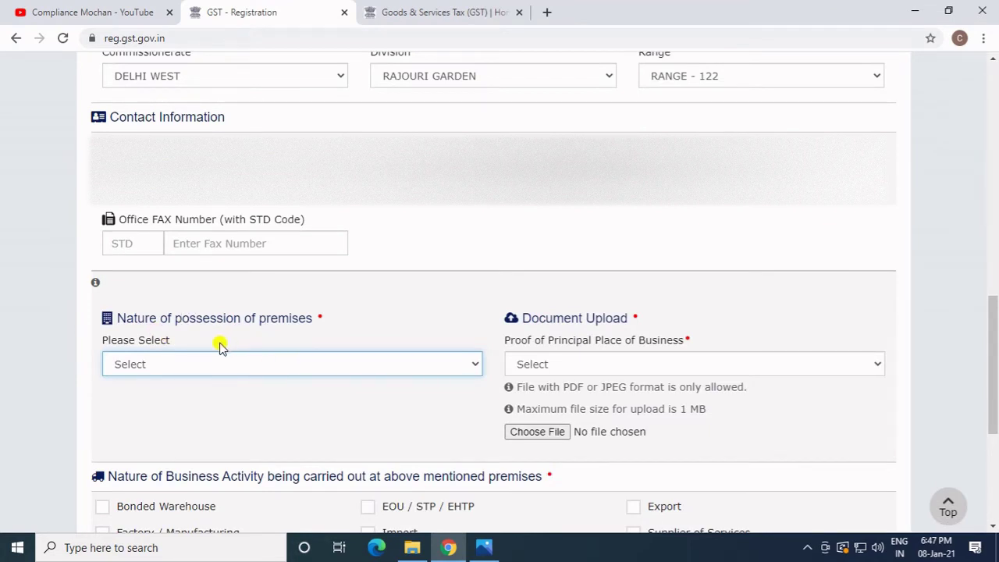
left_click(260, 368)
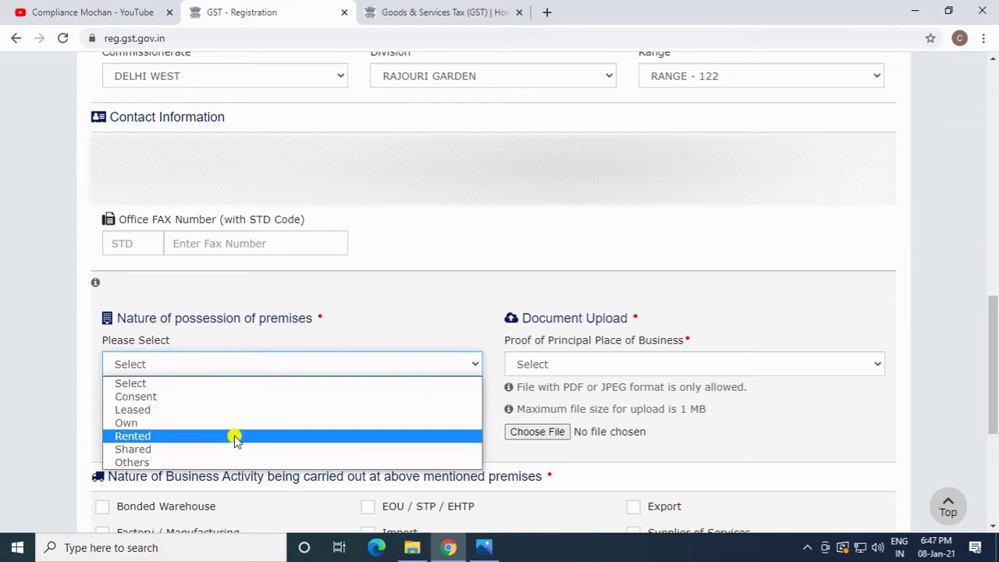
left_click(264, 396)
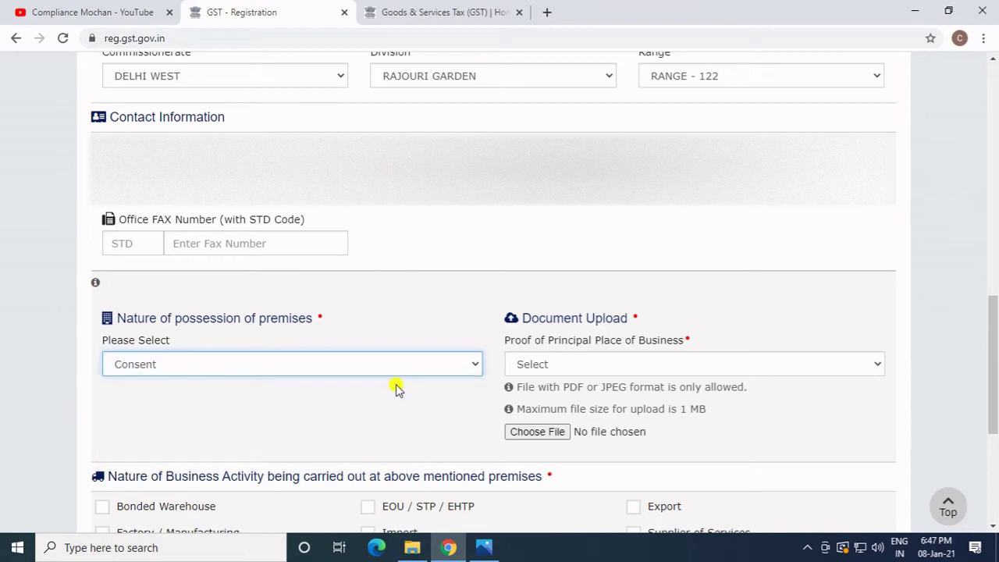
left_click(601, 366)
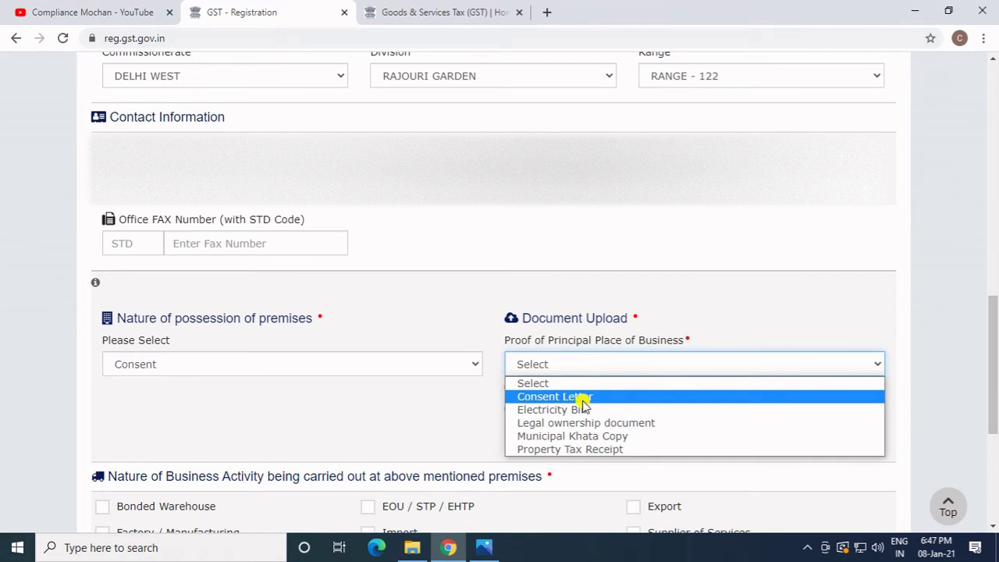
Upload the consent letter PDF as the first proof of principal place of business.
left_click(586, 398)
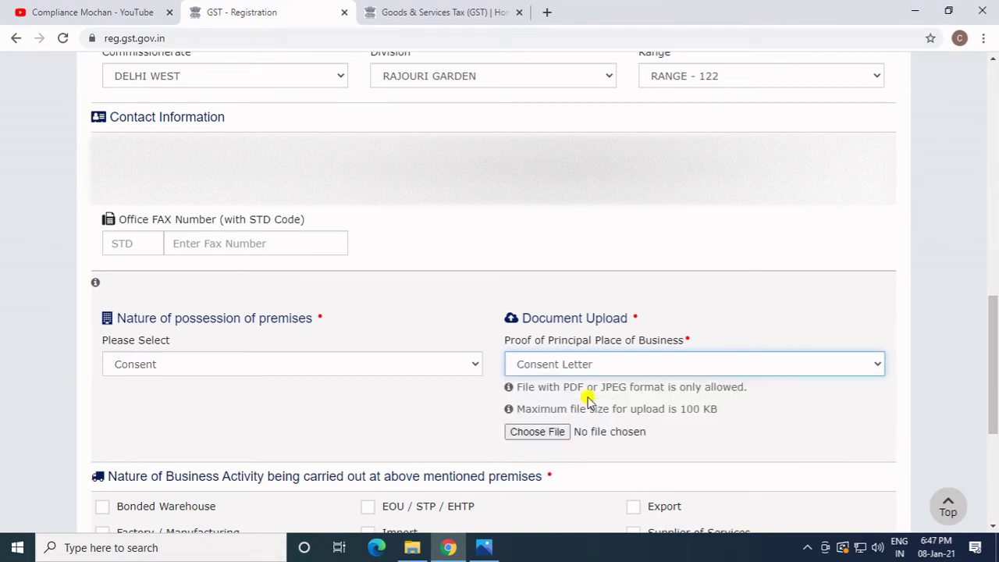
left_click(539, 431)
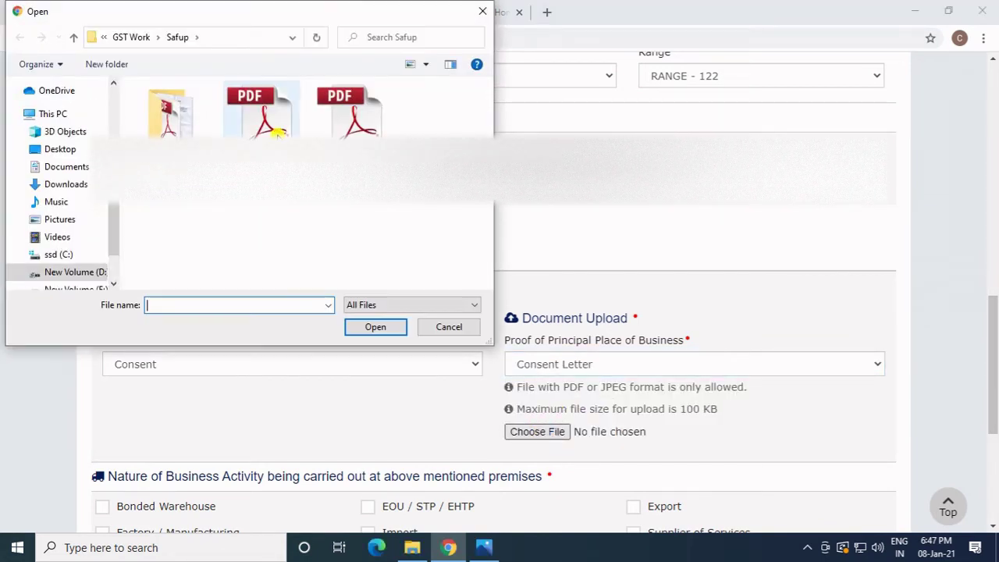
left_click(256, 111)
left_click(365, 330)
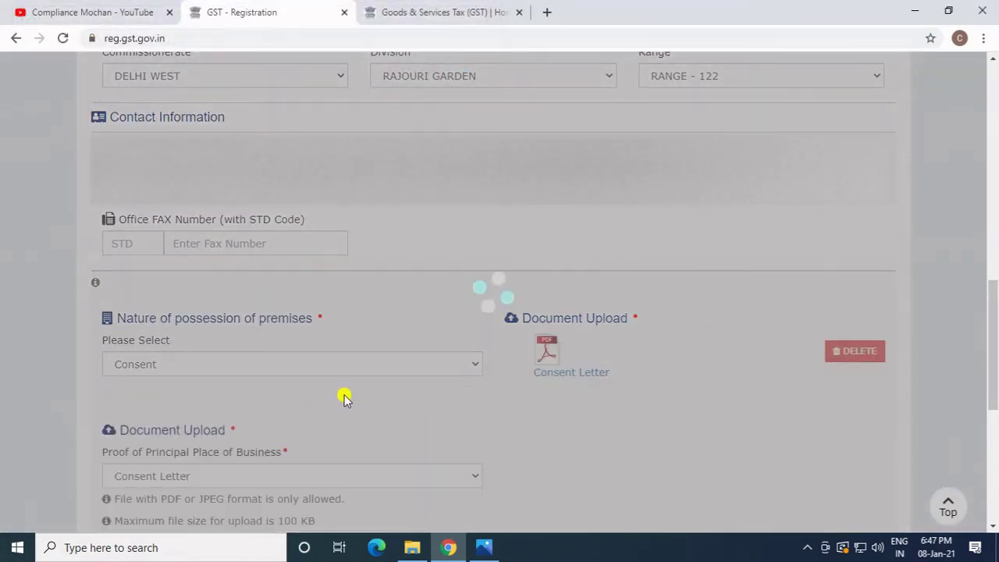
Upload an electricity bill as the second proof document.
scroll(347, 395, "down", 2)
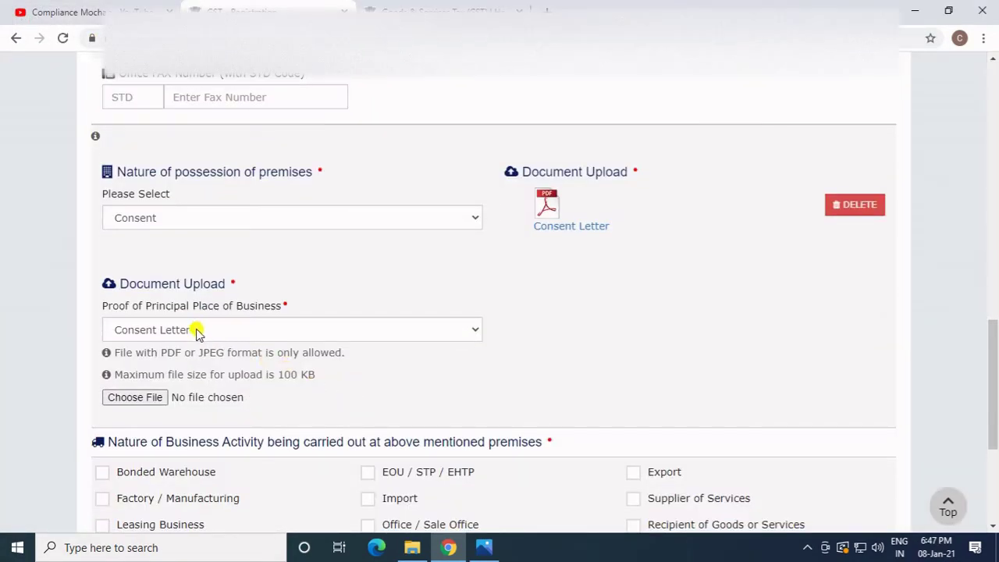
left_click(197, 331)
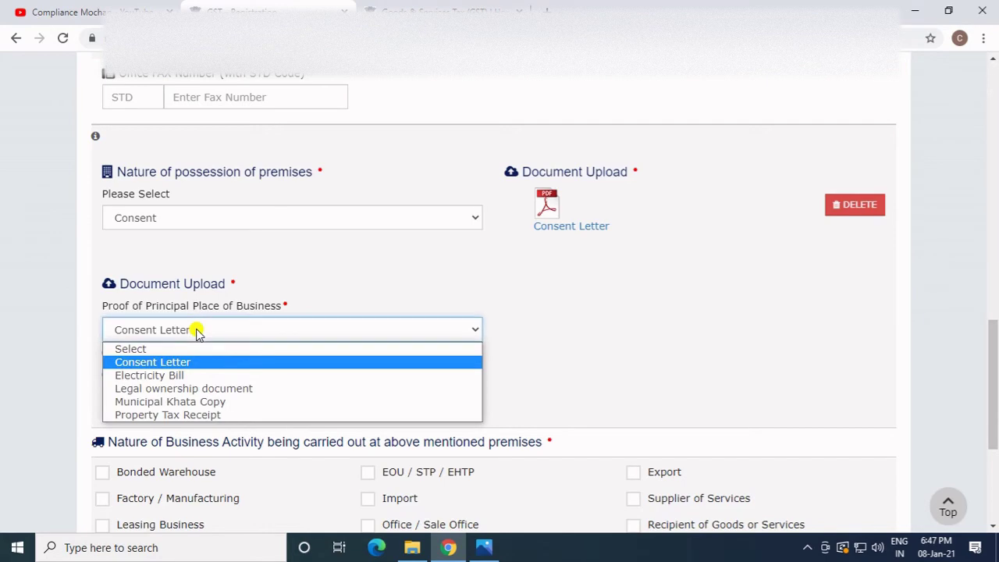
left_click(193, 375)
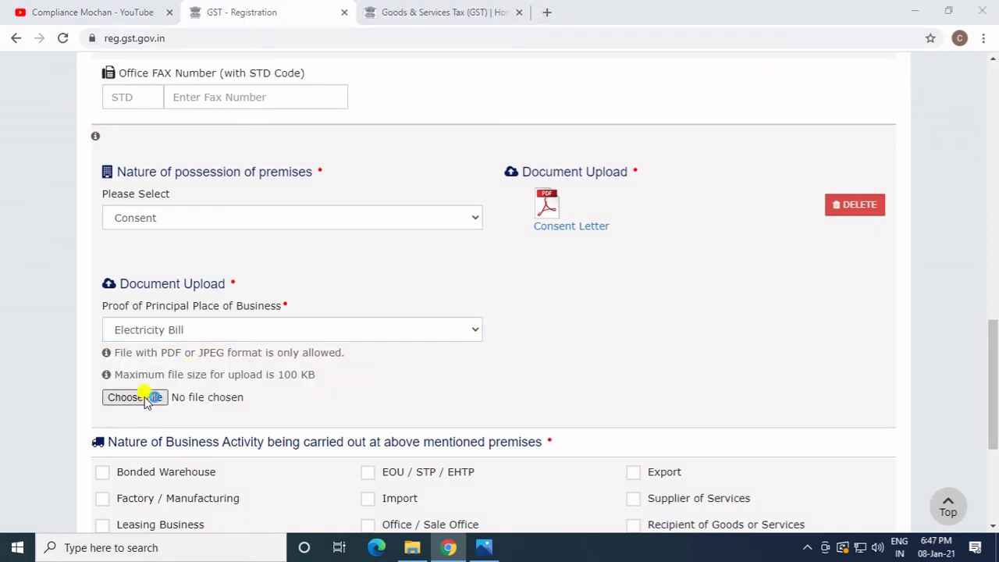
left_click(144, 397)
left_click(372, 125)
left_click(374, 328)
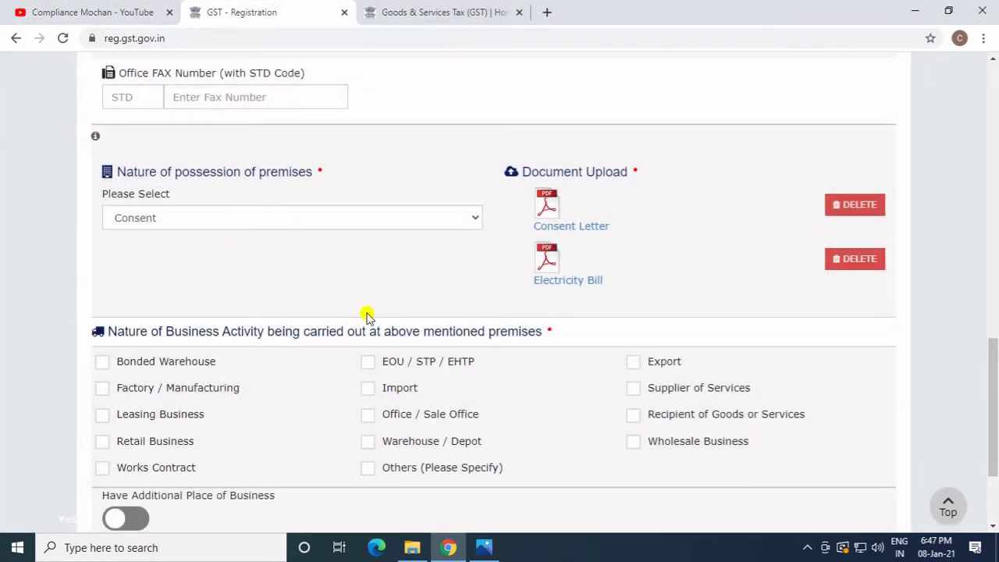
scroll(350, 270, "down", 1)
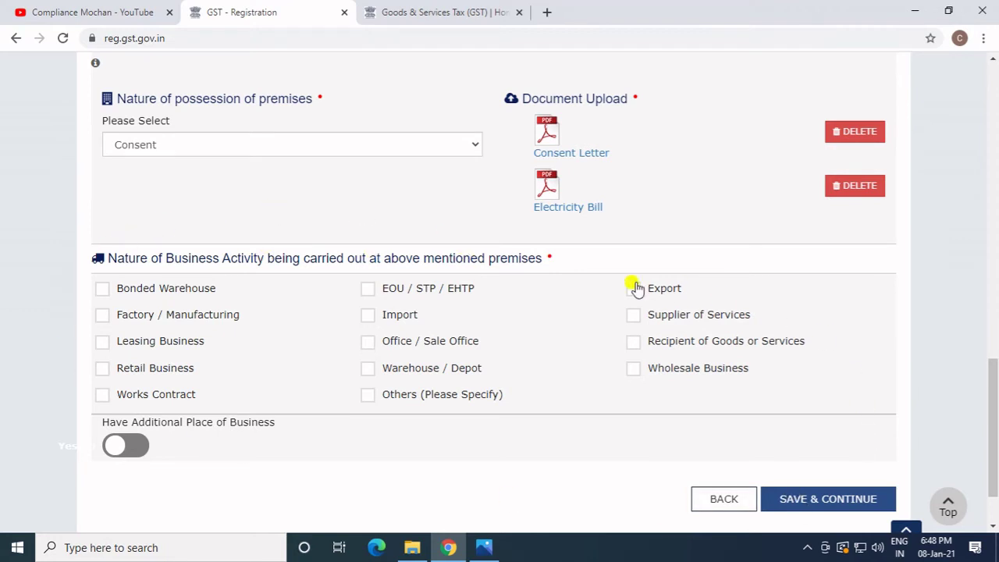
Add Recipient of Goods or Services, Wholesale, Retail and Office / Sale Office activities, then save.
left_click(632, 341)
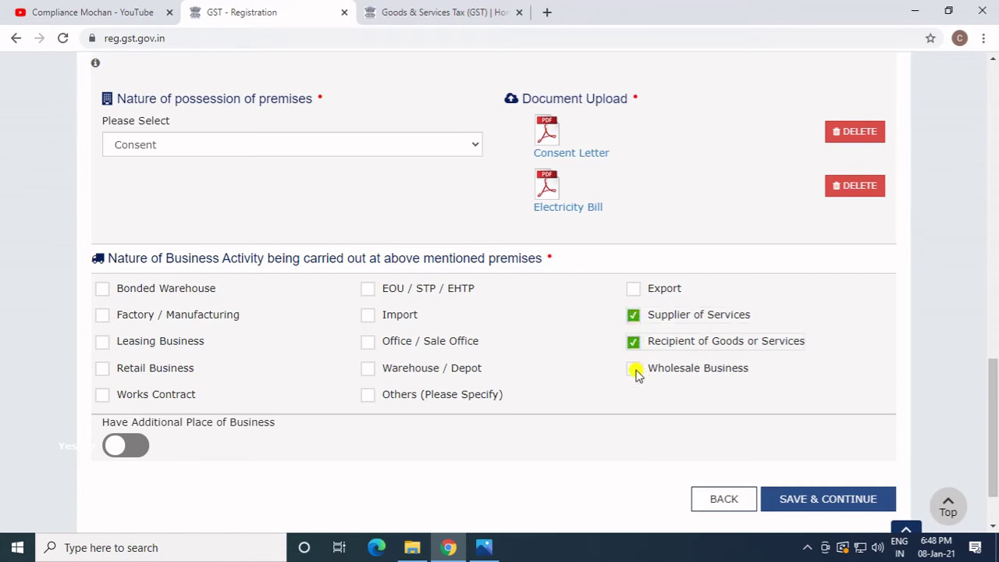
left_click(633, 367)
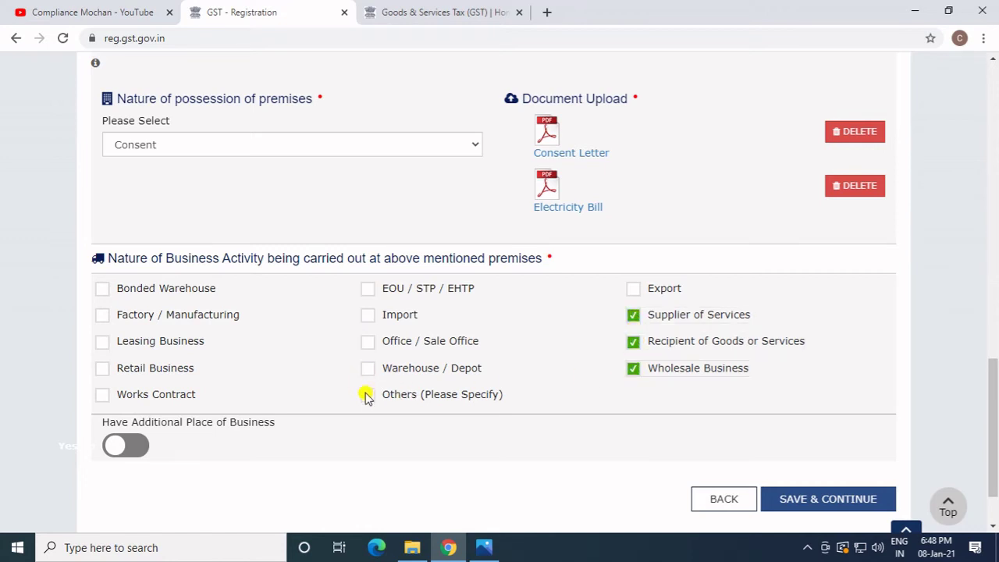
left_click(139, 375)
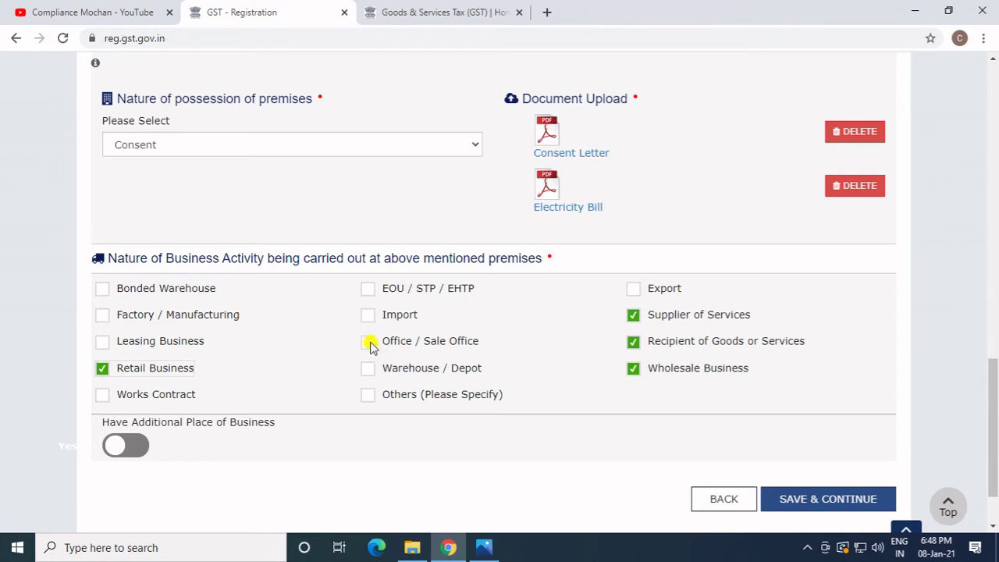
left_click(368, 343)
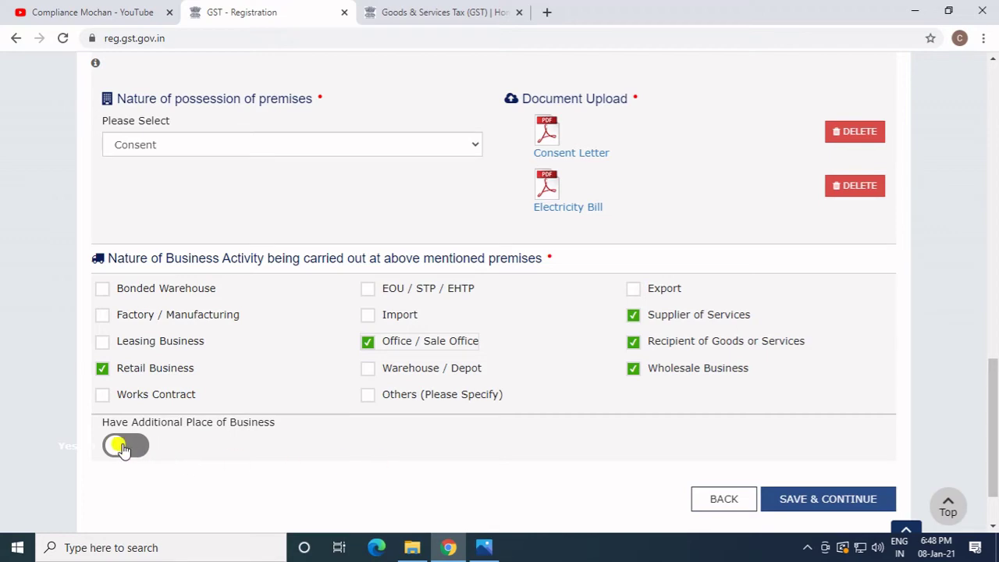
left_click(856, 503)
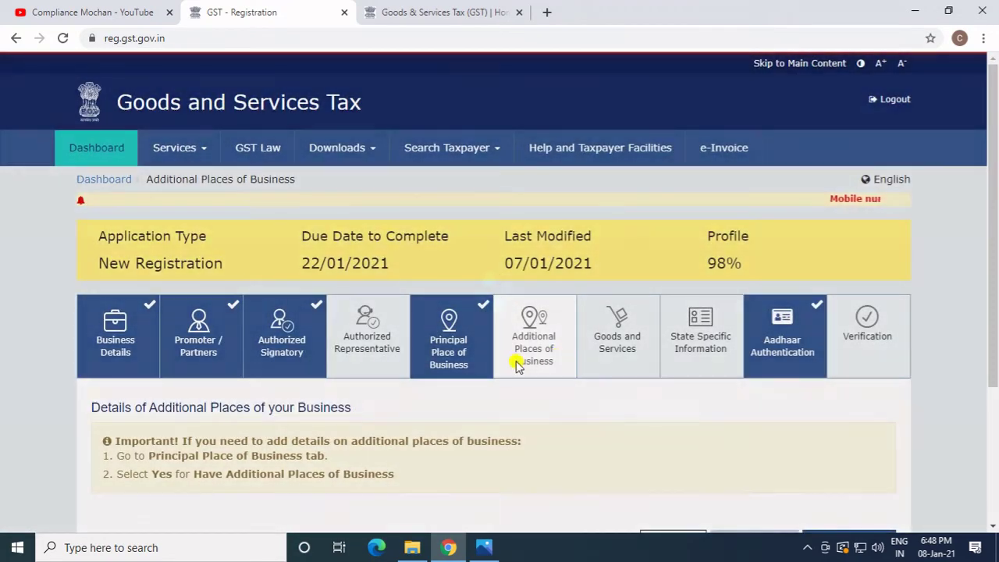
Glance at the Principal Place of Business tab, then continue past Additional Places of Business.
scroll(535, 345, "down", 1)
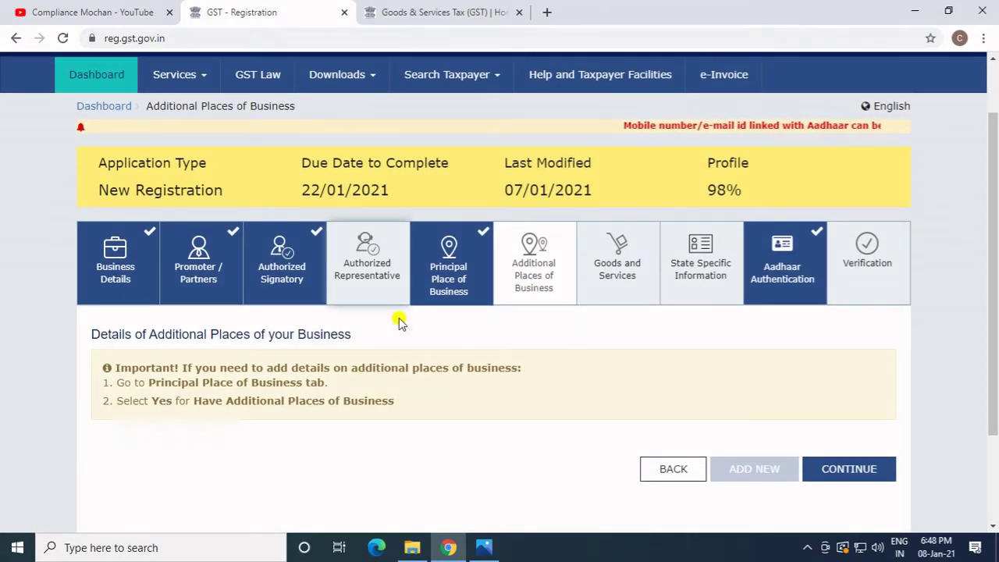
left_click(453, 284)
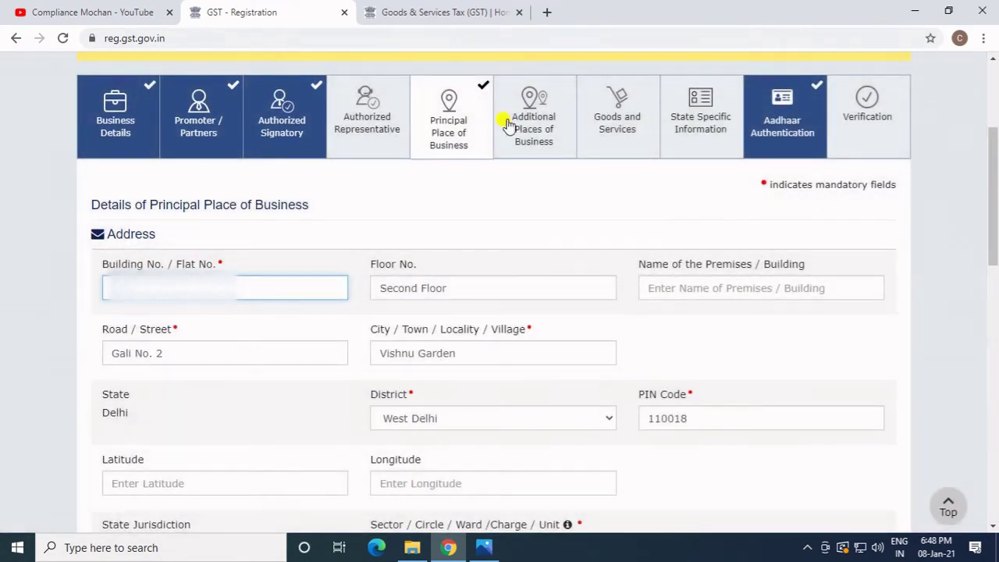
left_click(509, 127)
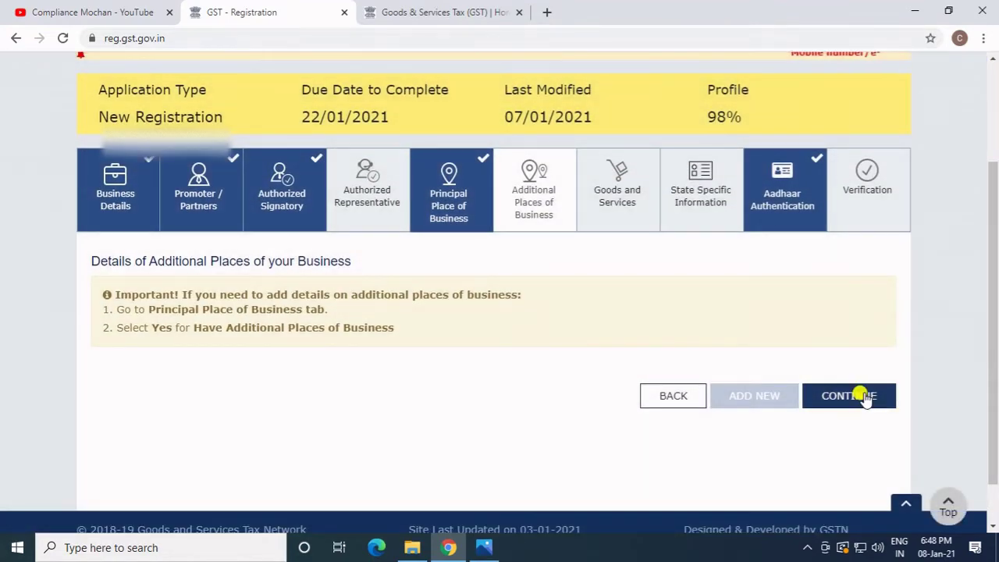
left_click(865, 398)
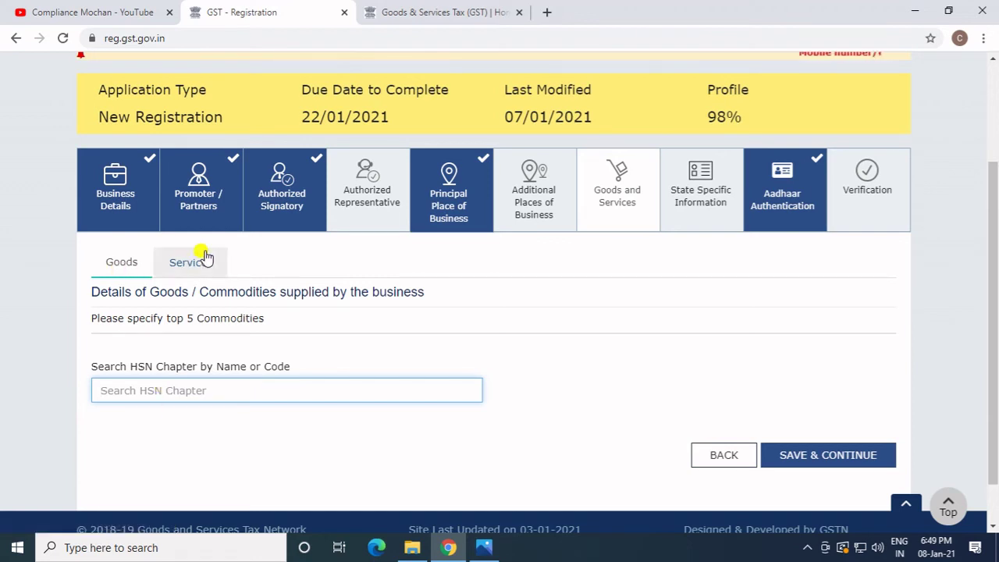
Add HSN codes 3004, 3307 and 9616 to the goods list.
left_click(193, 263)
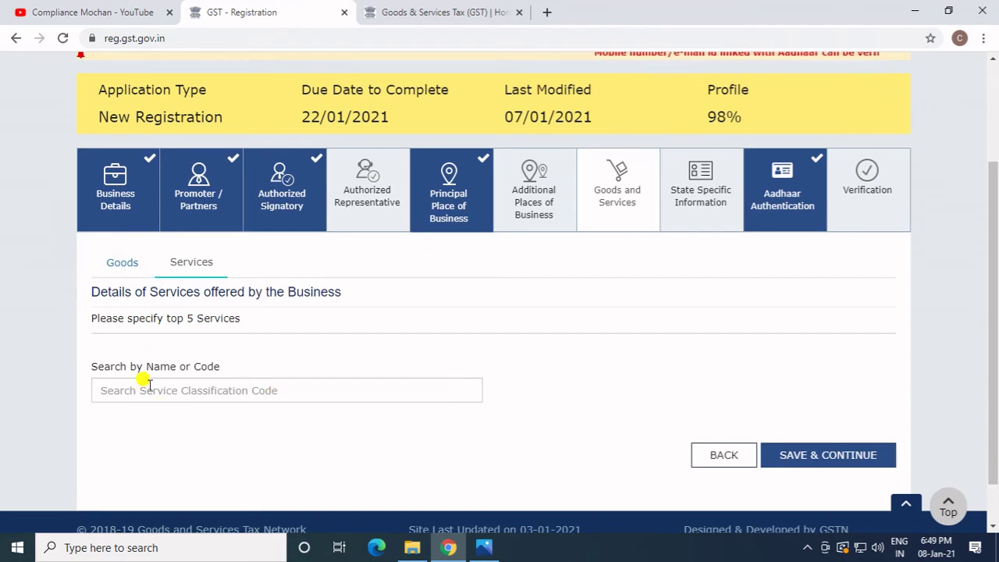
left_click(118, 263)
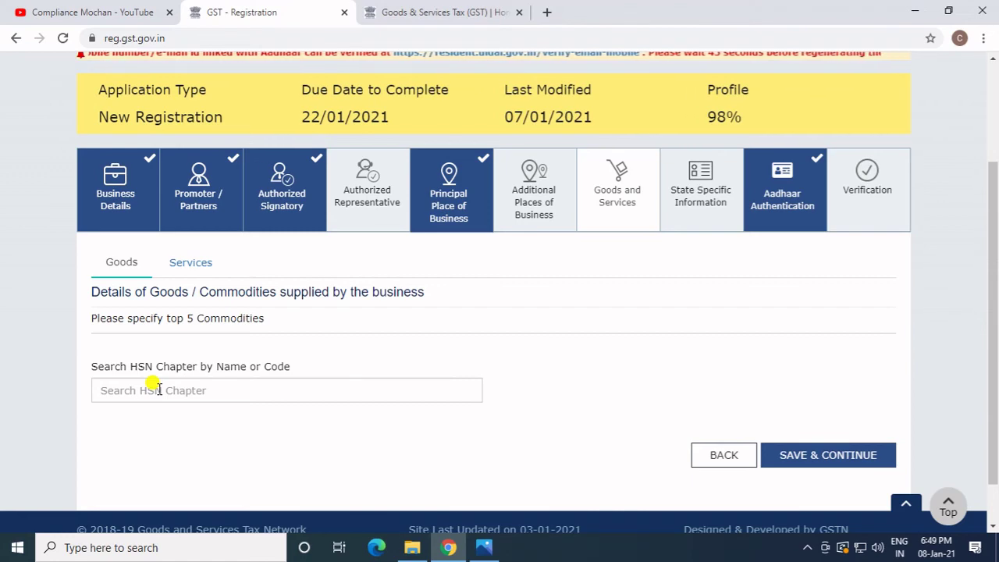
left_click(159, 389)
type("3004")
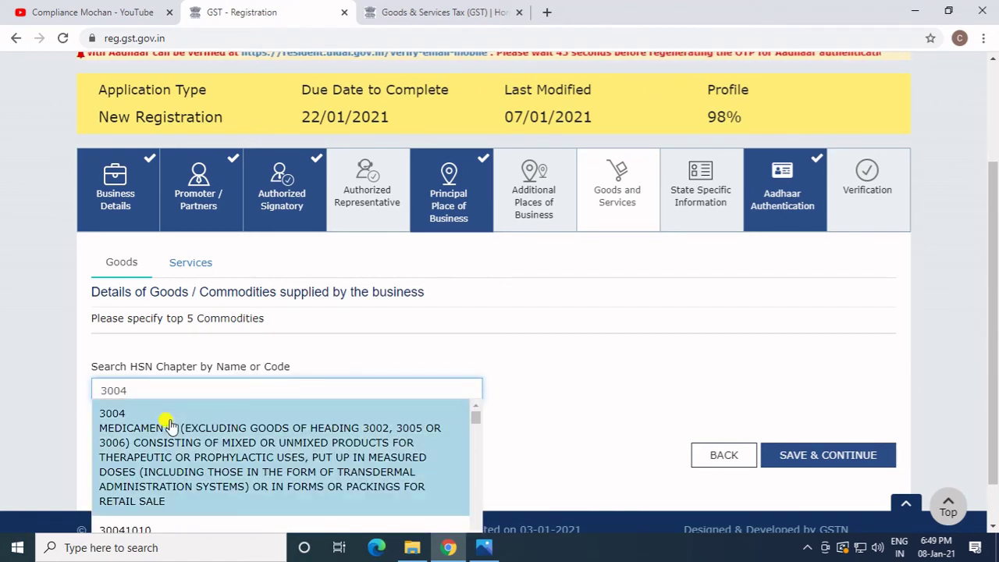
left_click(167, 419)
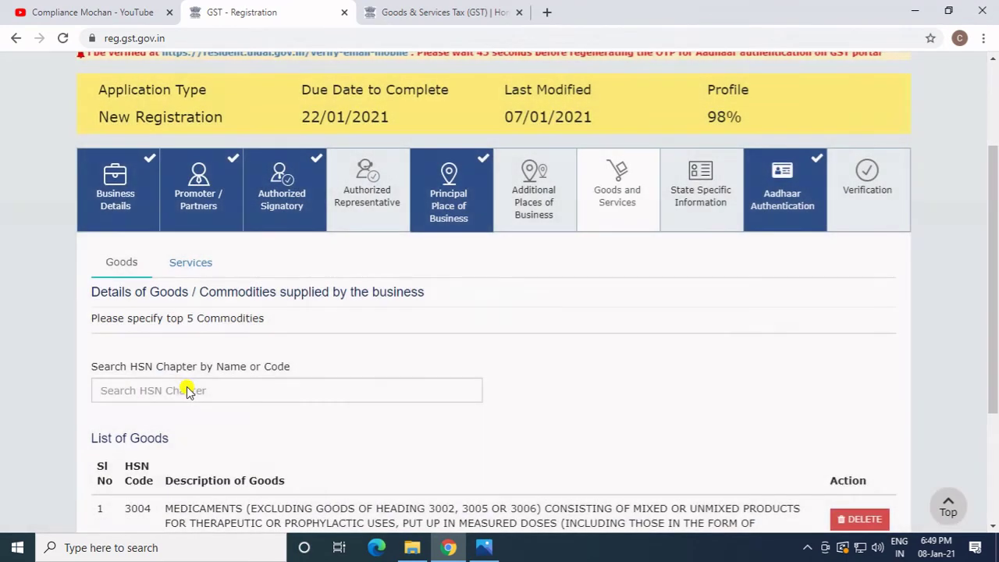
left_click(181, 383)
type("3")
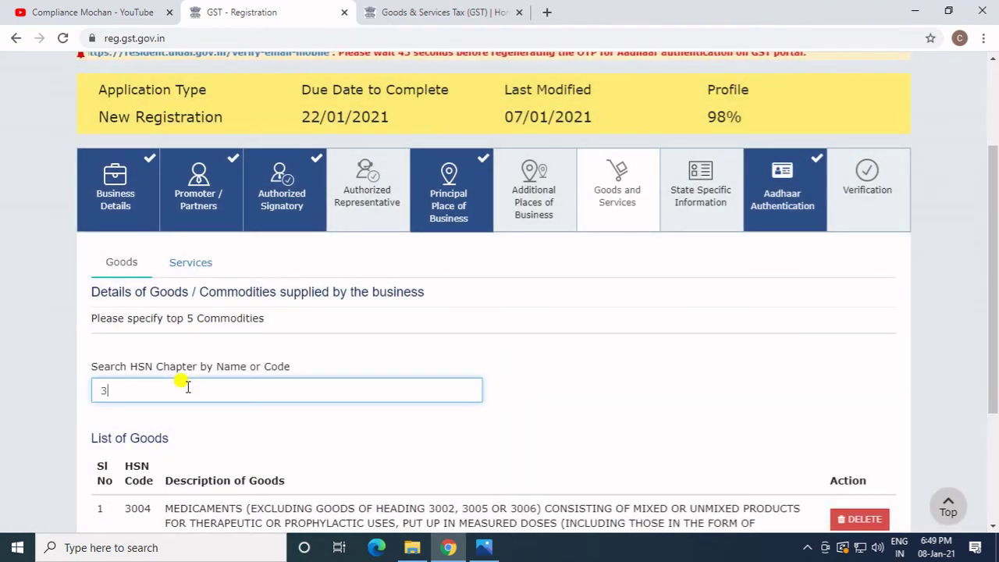
type("307")
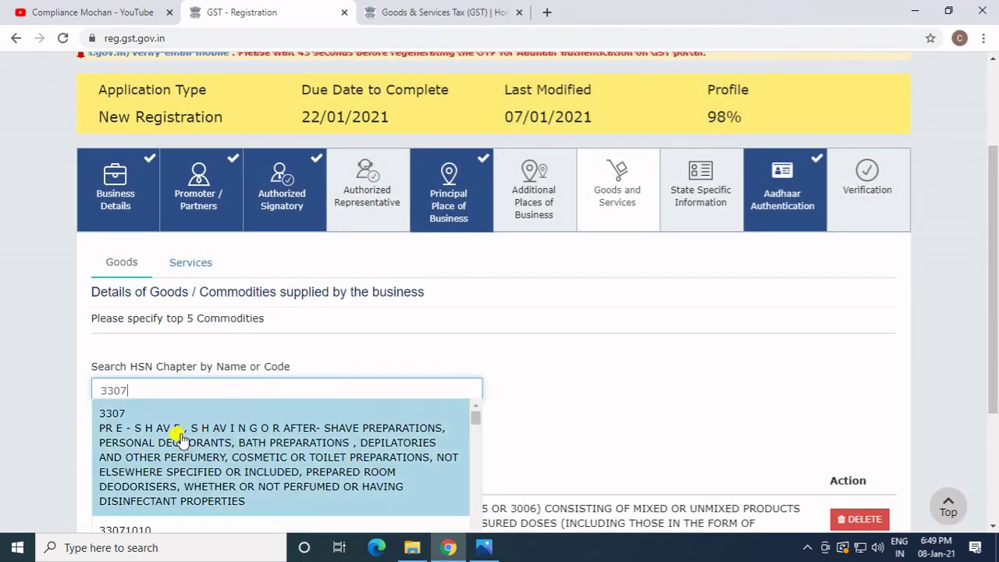
left_click(181, 440)
scroll(234, 364, "down", 2)
left_click(250, 238)
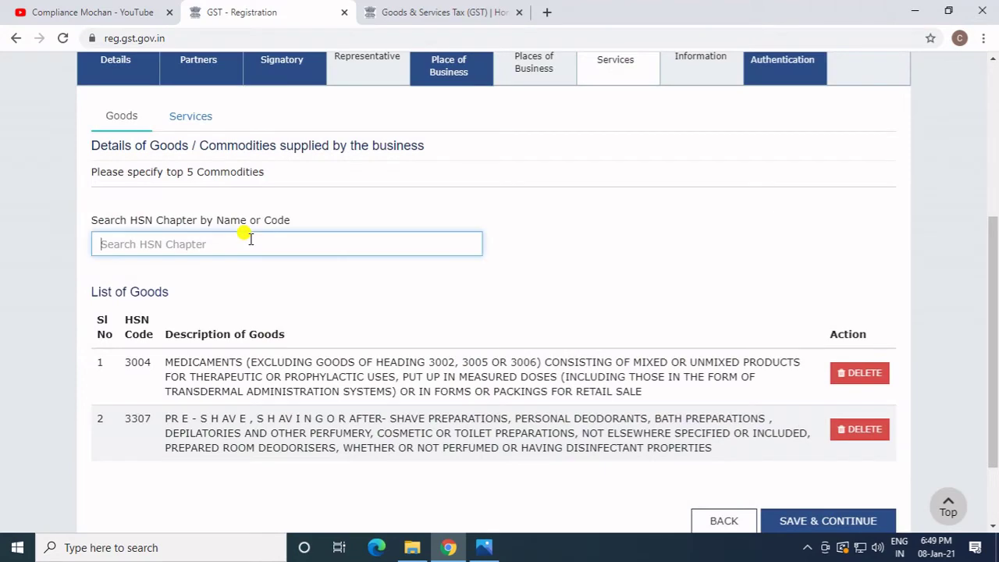
type("9616")
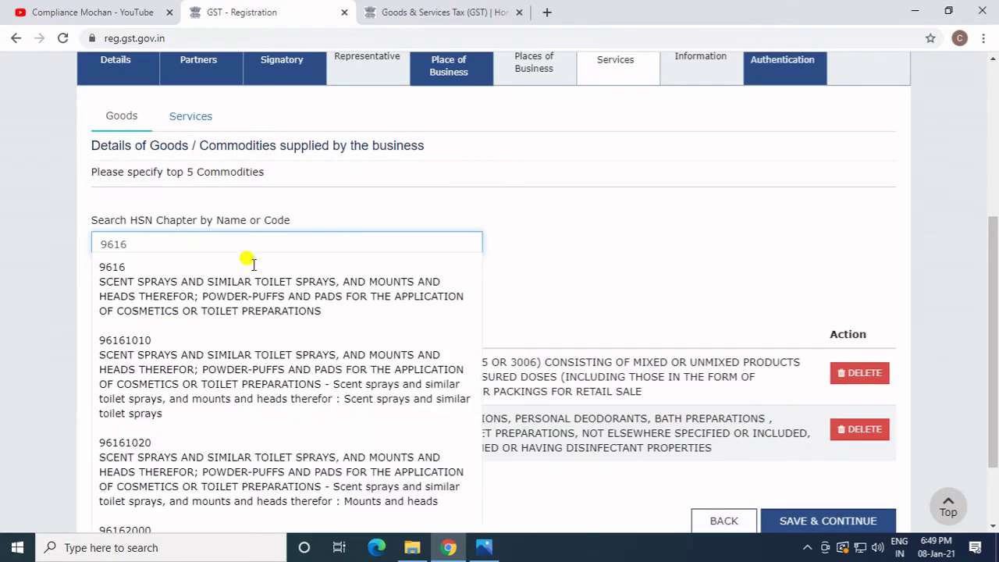
left_click(249, 288)
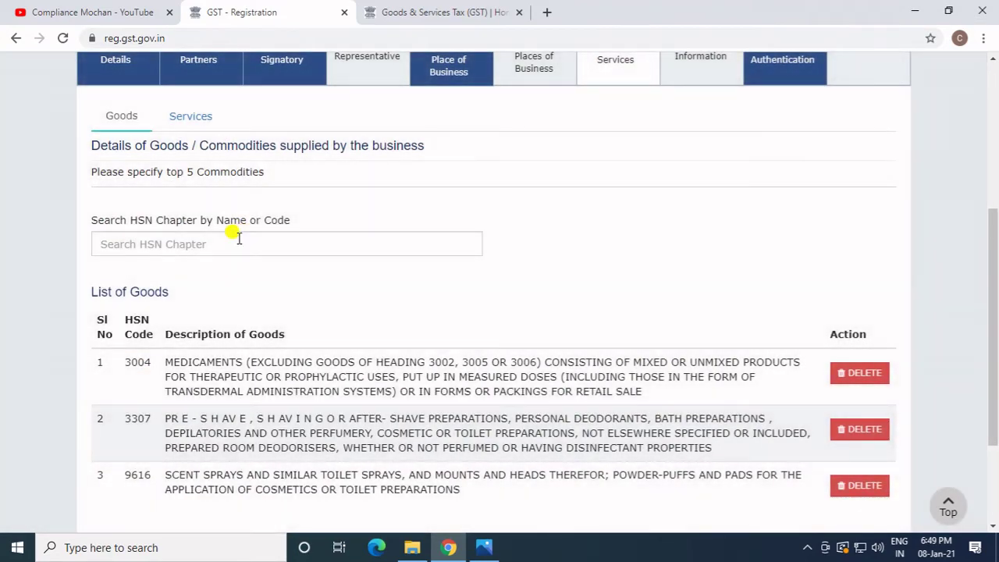
Add HSN codes 4015 and 3005 to the goods list.
left_click(239, 240)
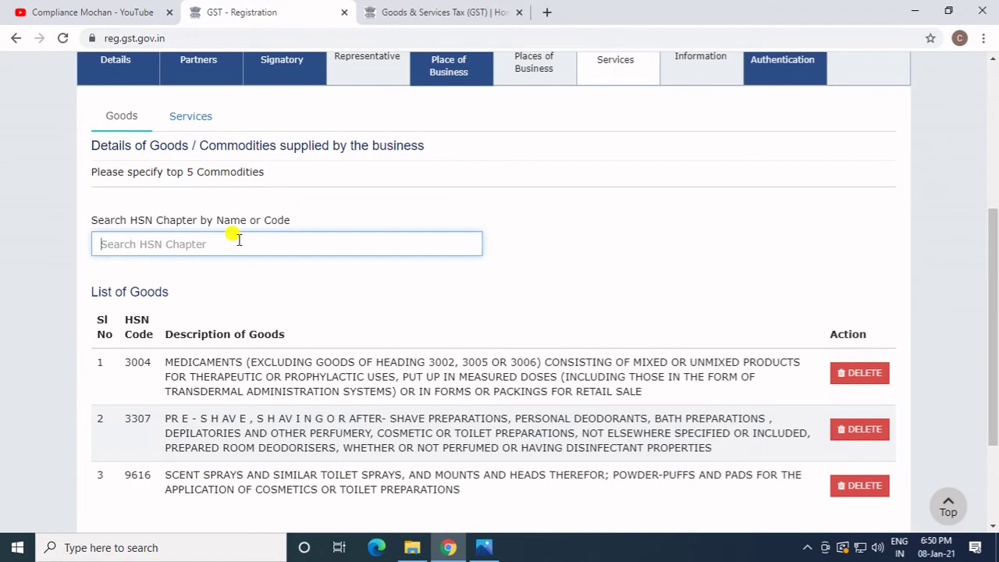
type("4015")
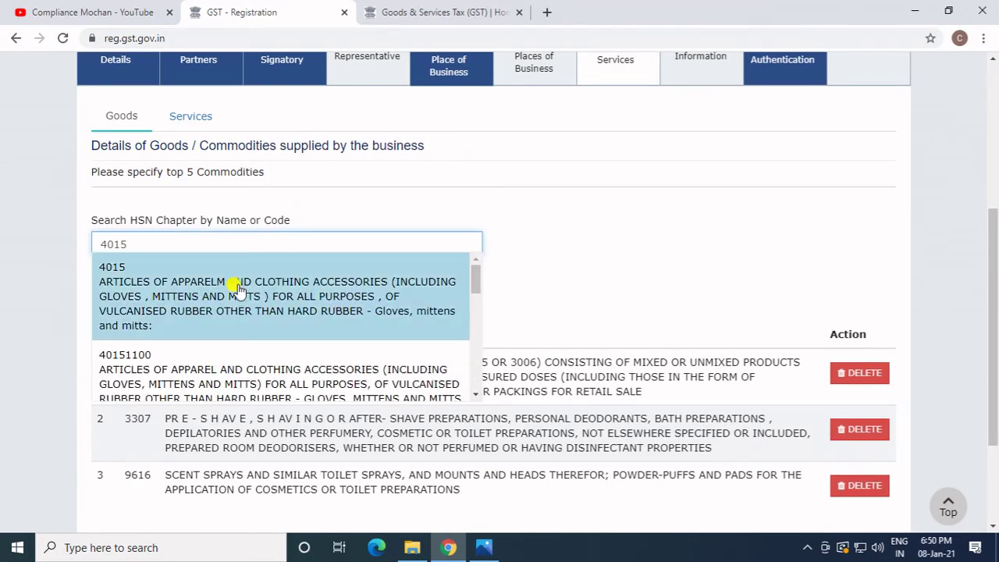
left_click(237, 288)
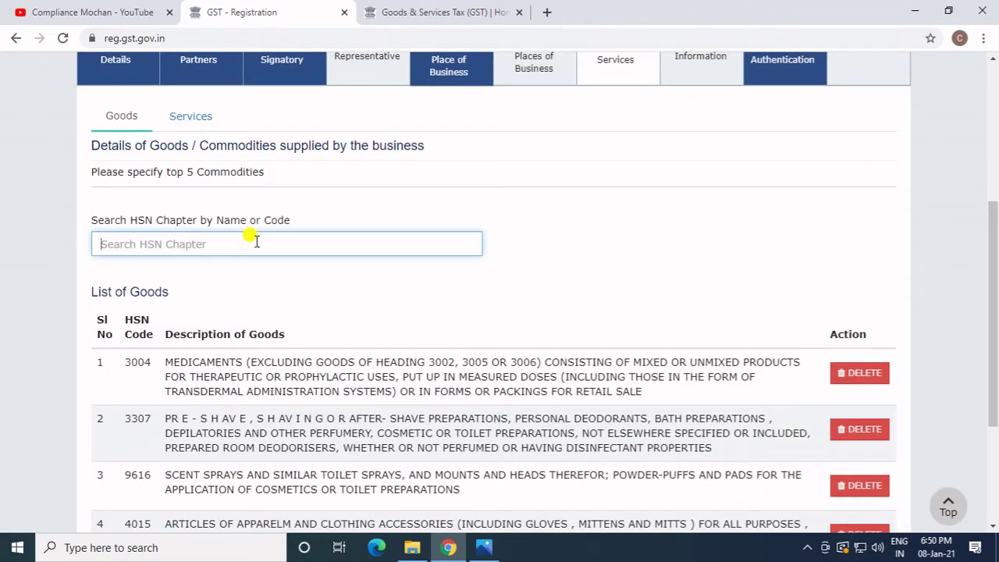
type("3005")
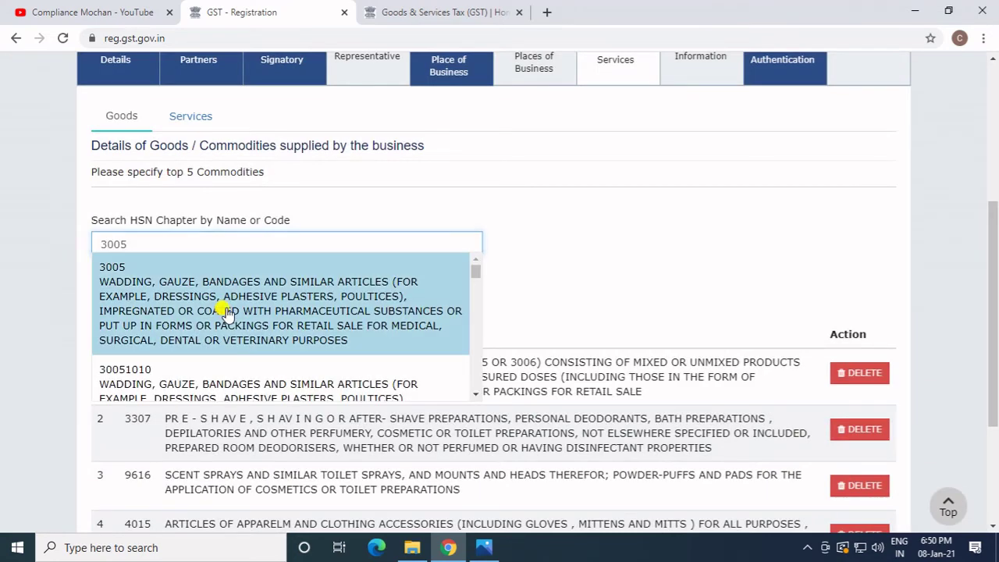
left_click(226, 312)
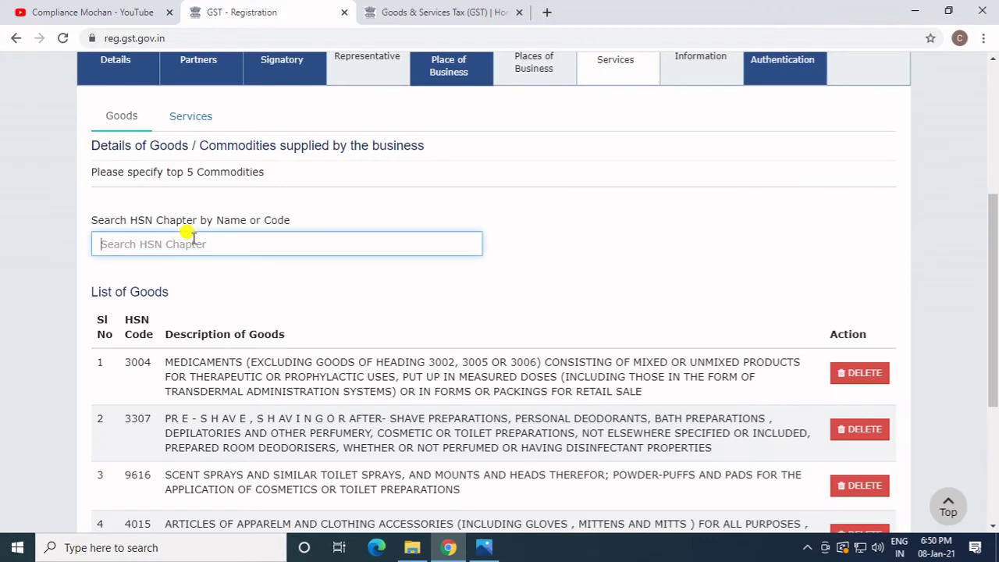
Try adding HSN 4014, dismiss the five-record limit error, and save the goods list.
type("654")
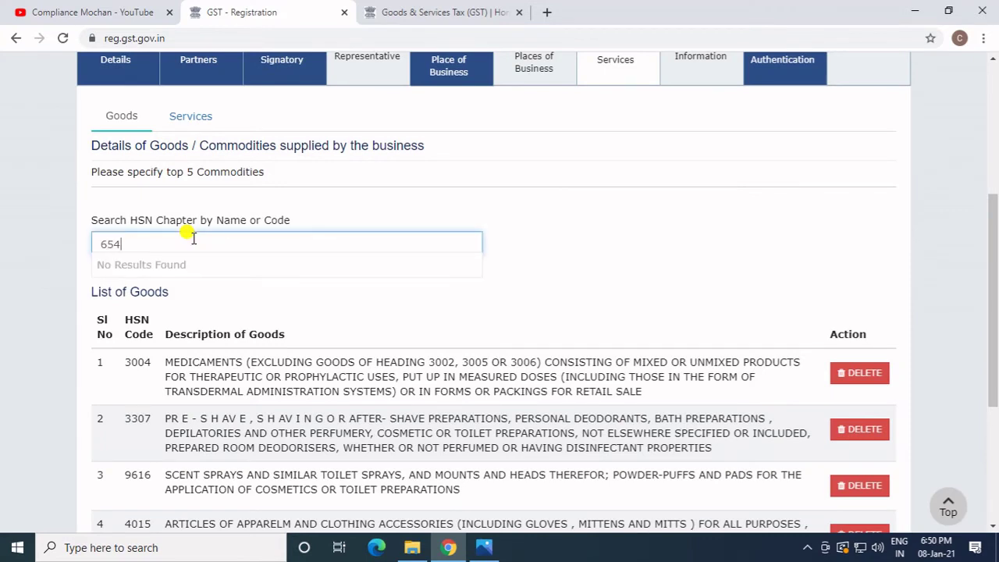
key("BackSpace")
key("BackSpace")
key("BackSpace")
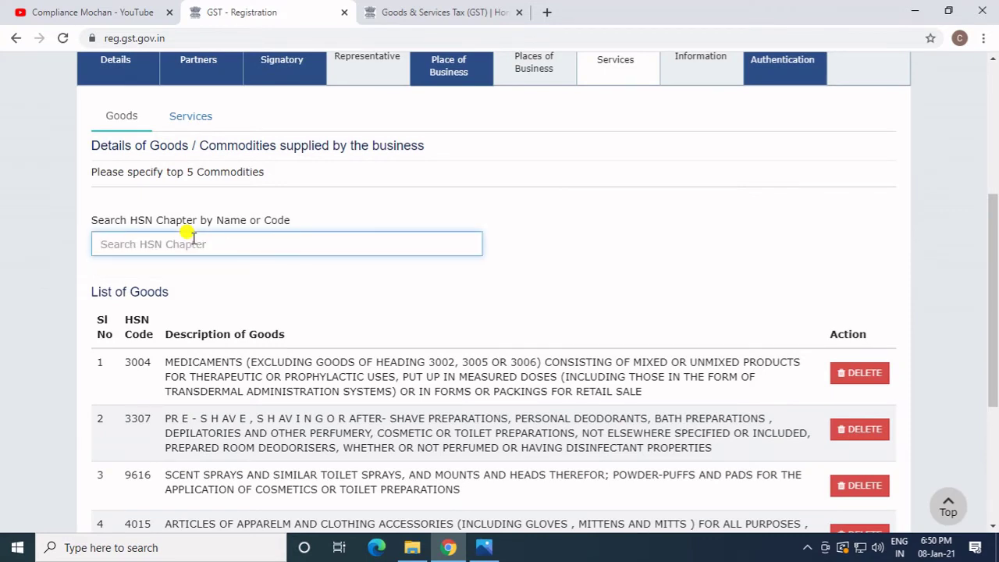
type("401")
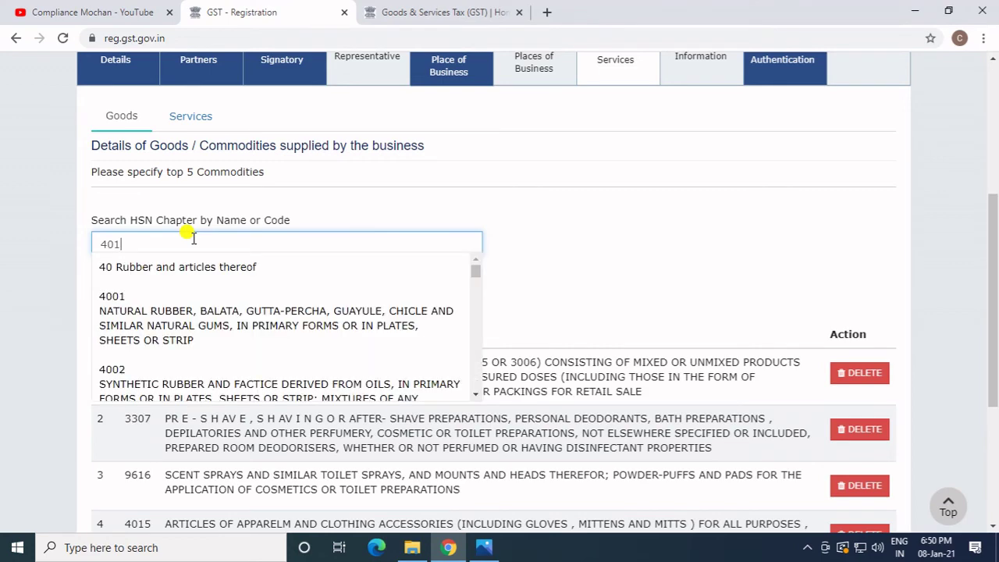
type("4")
left_click(200, 298)
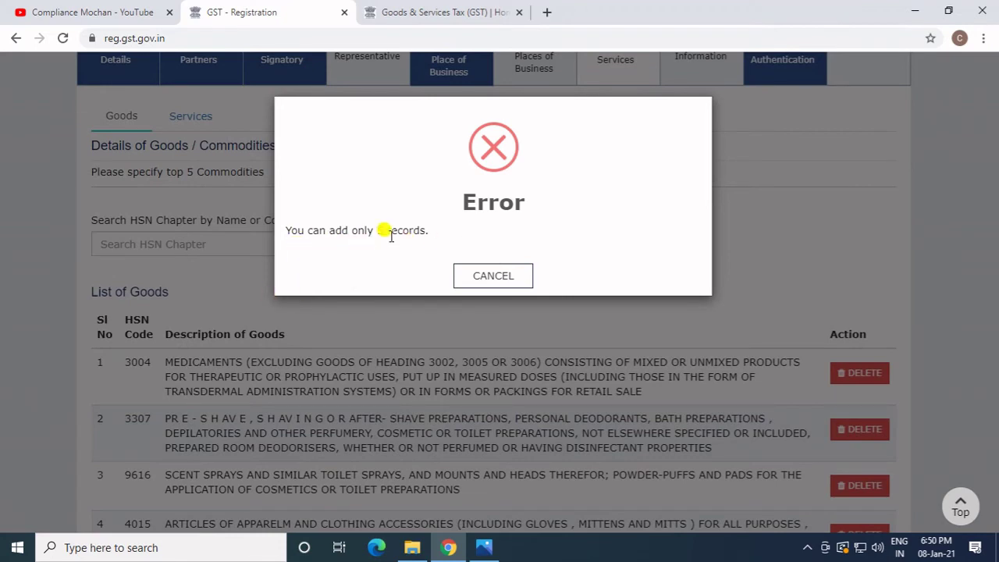
left_click(459, 277)
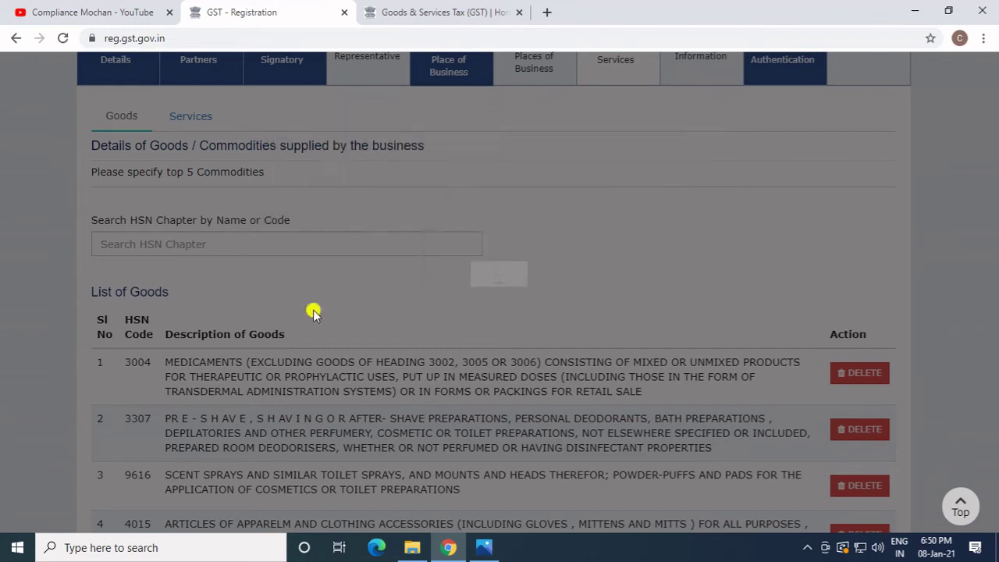
scroll(313, 312, "down", 2)
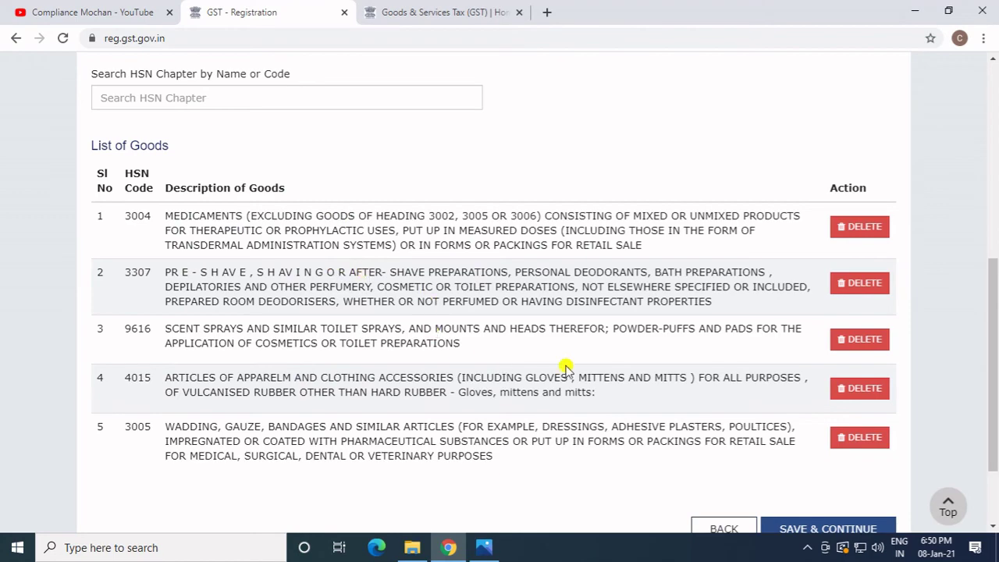
scroll(565, 366, "down", 2)
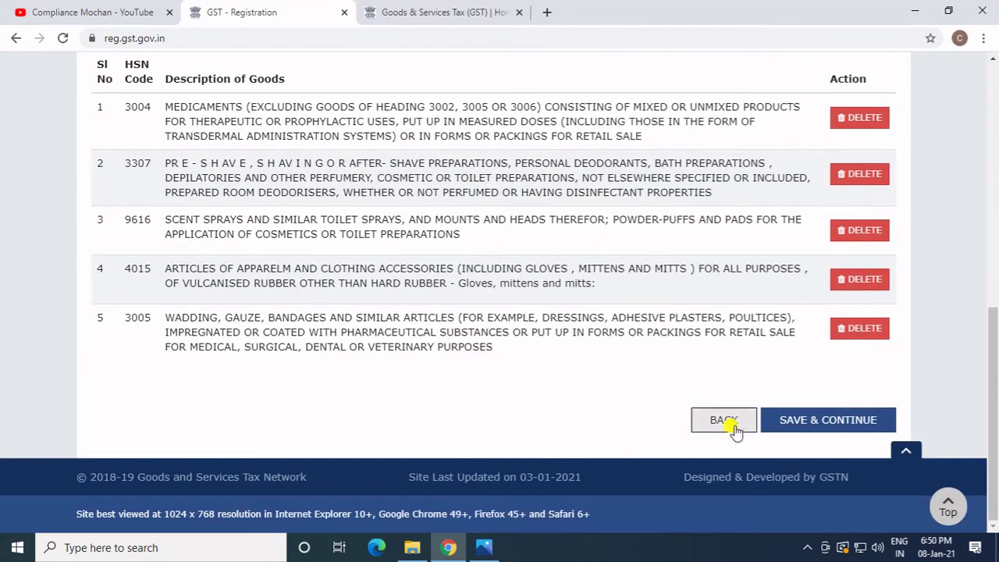
left_click(819, 421)
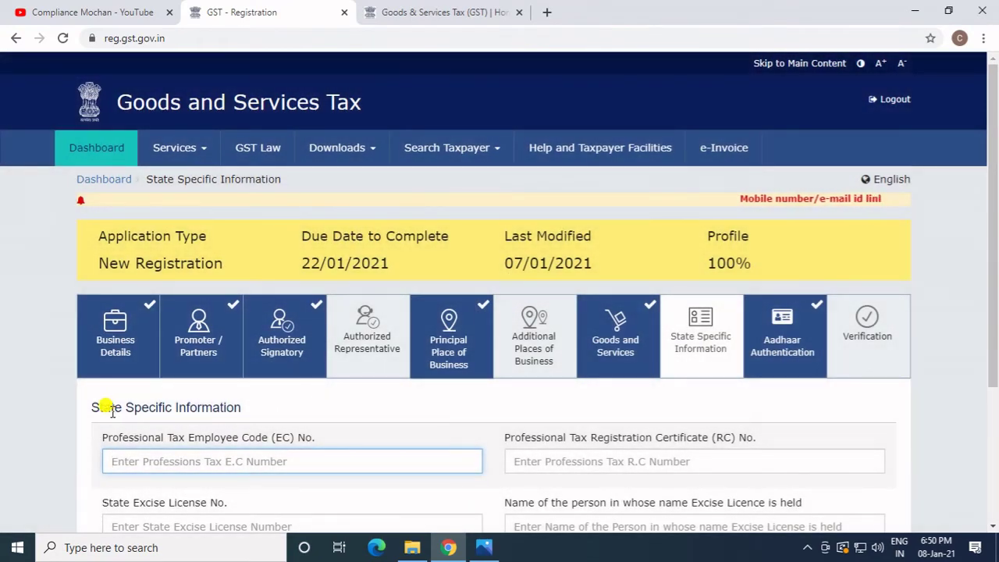
Save the State Specific Information page with professional tax and excise fields left empty.
scroll(250, 404, "down", 2)
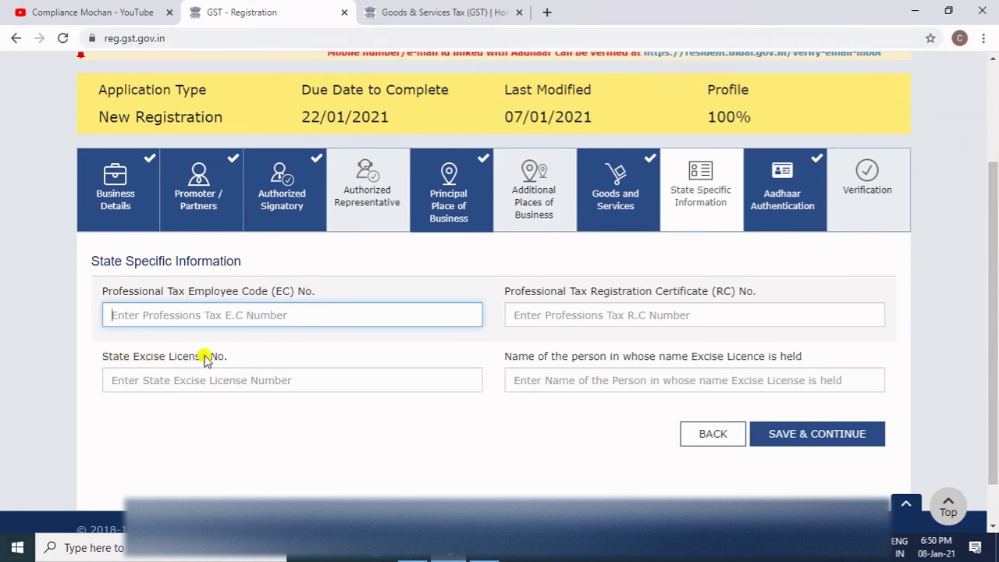
left_click(799, 440)
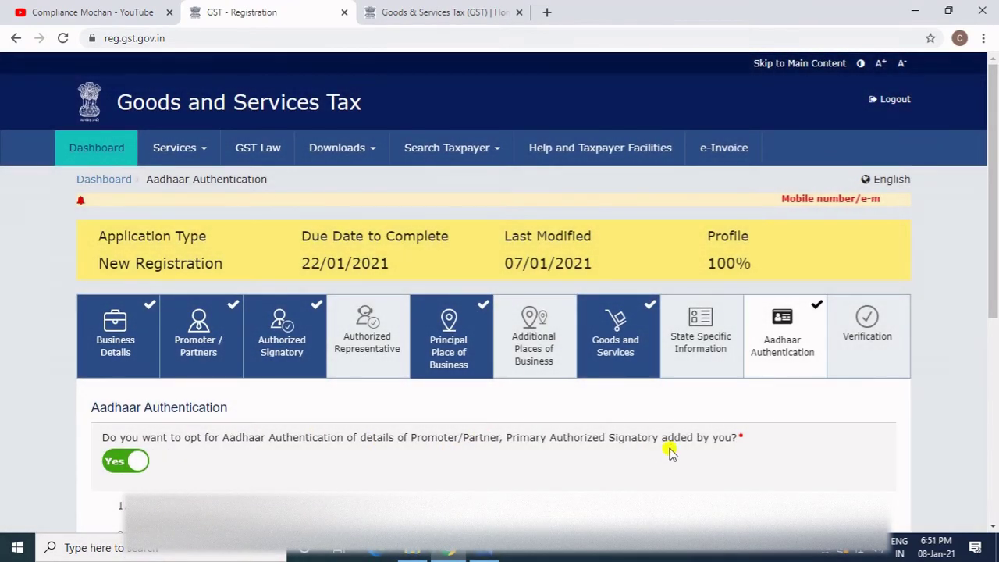
Briefly opt out of Aadhaar authentication, switch back to Yes, and save the choice.
scroll(652, 410, "down", 1)
scroll(651, 409, "down", 1)
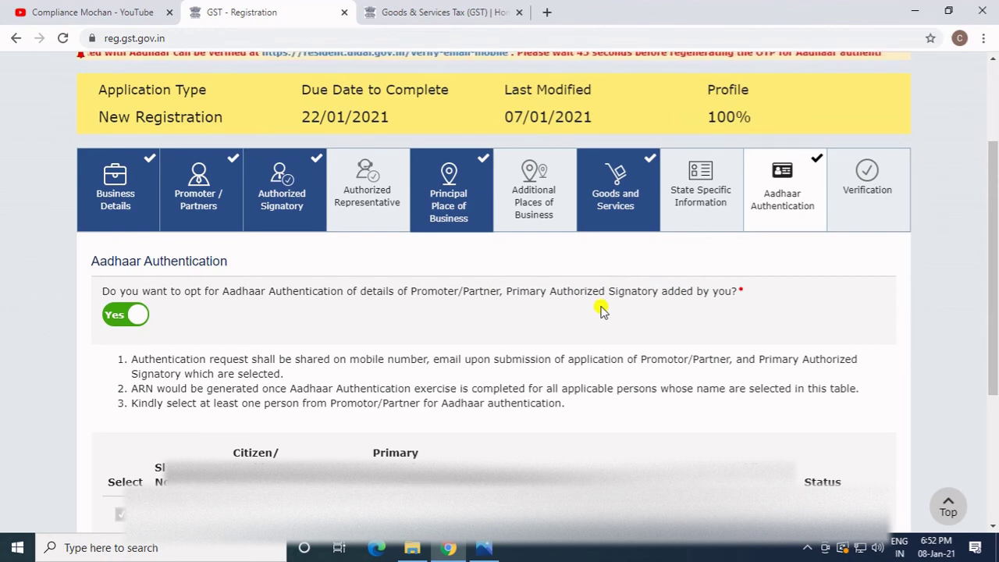
left_click(133, 316)
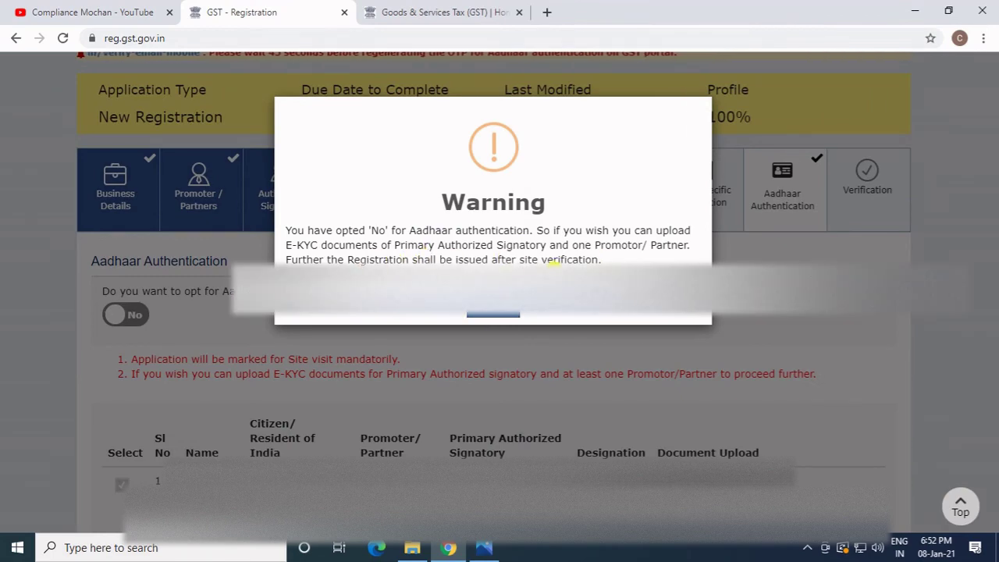
left_click(494, 316)
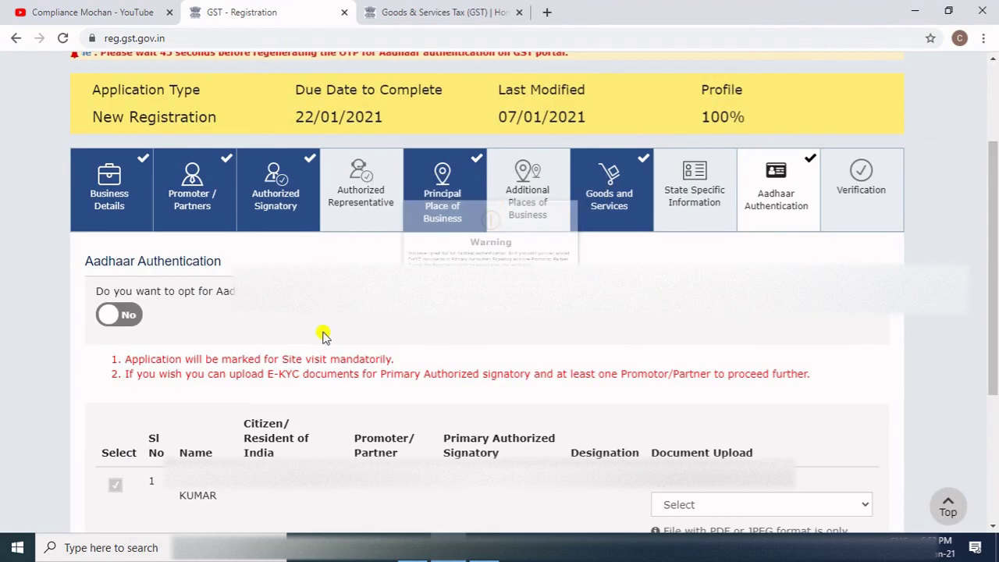
left_click(125, 314)
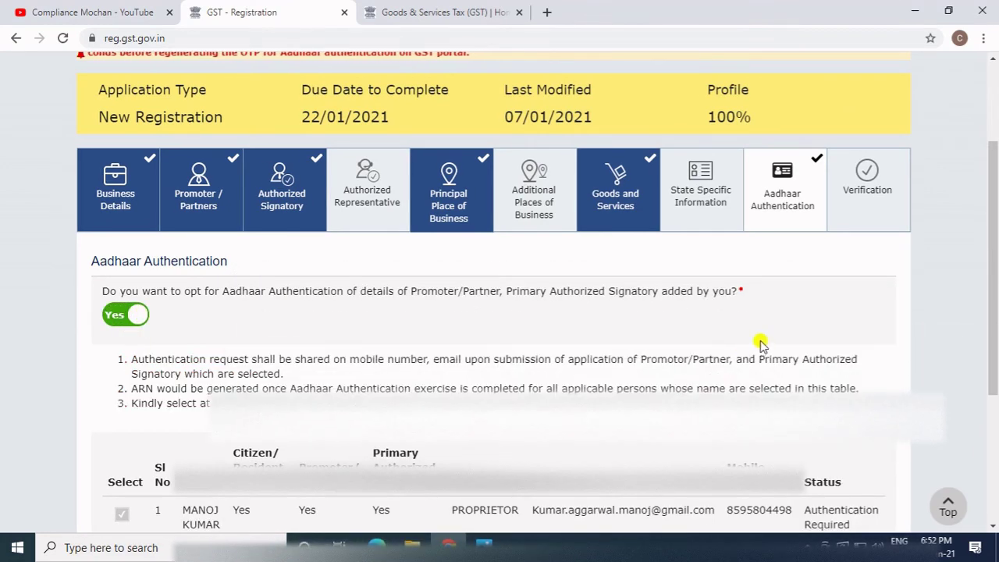
scroll(687, 367, "down", 3)
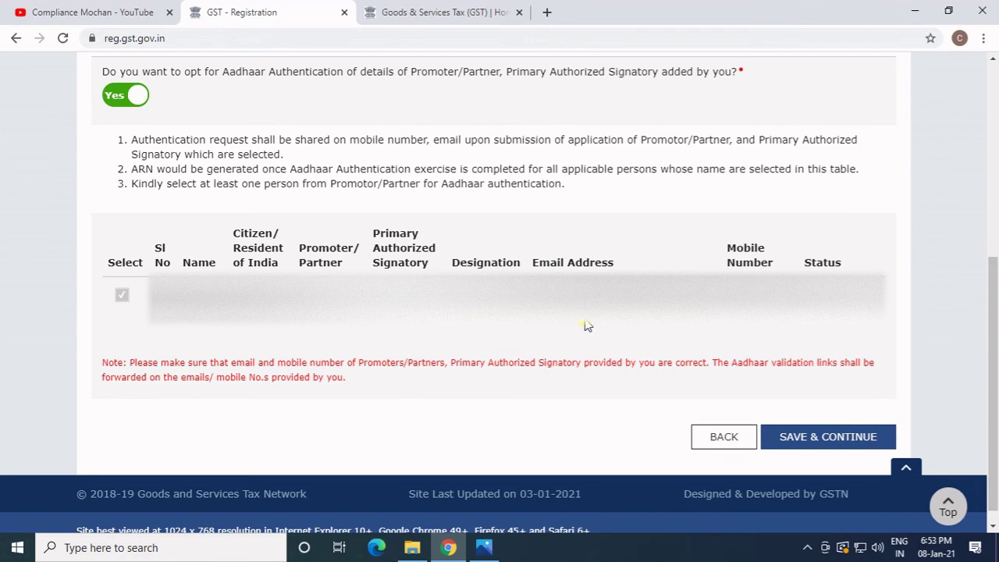
left_click(813, 439)
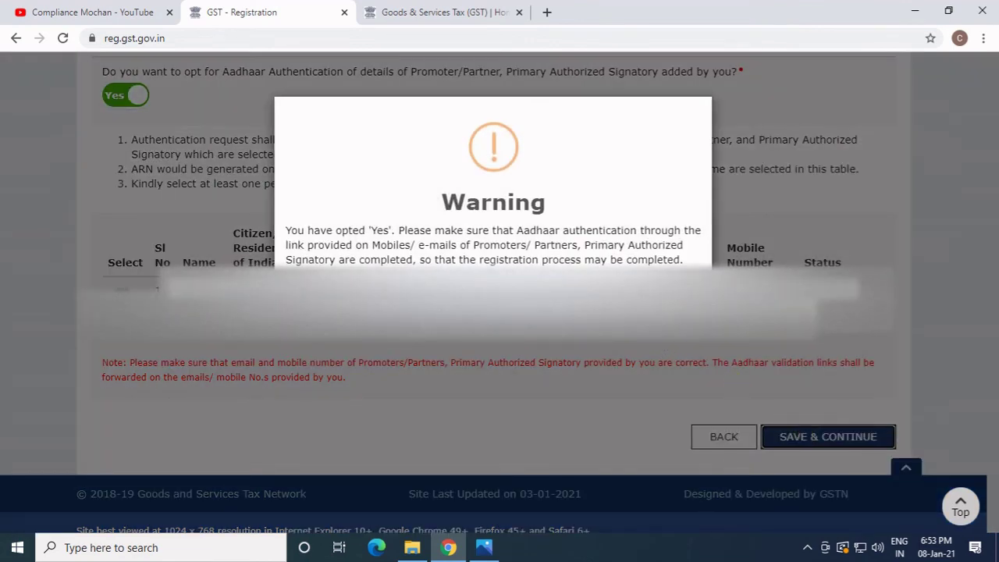
Tick the verification declaration, choose PROPRIETOR as authorized signatory, and enter Delhi as the place.
left_click(531, 312)
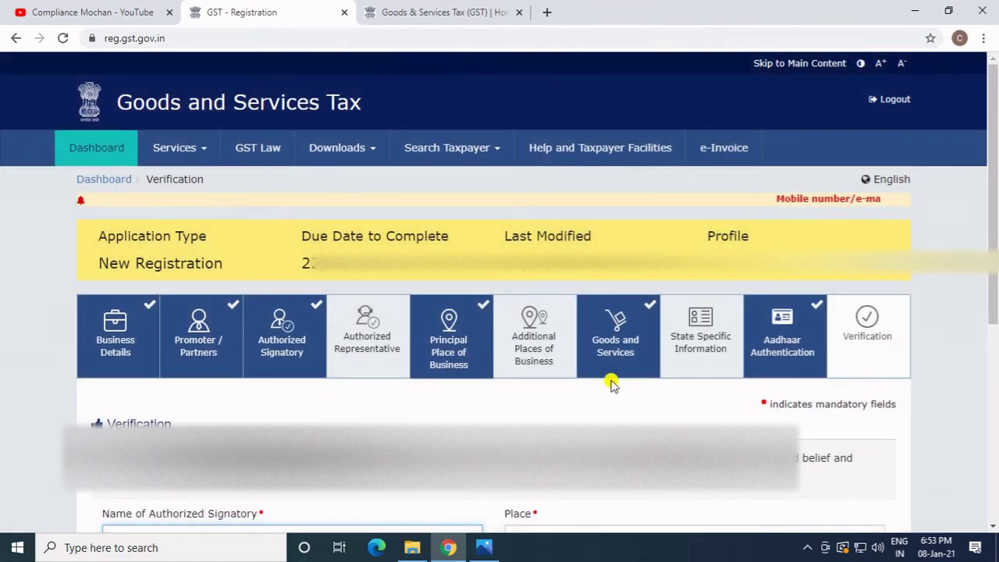
scroll(485, 389, "down", 3)
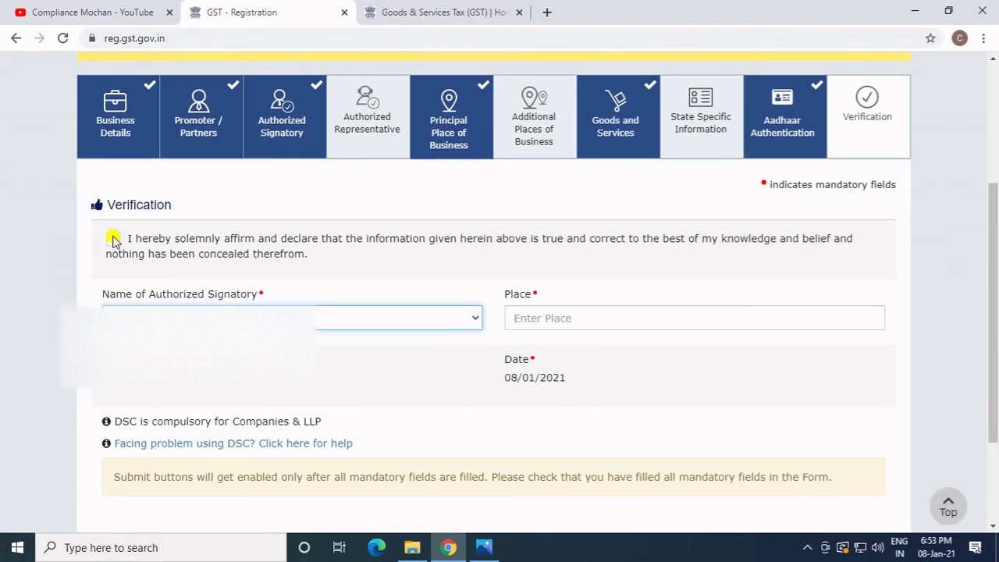
left_click(113, 241)
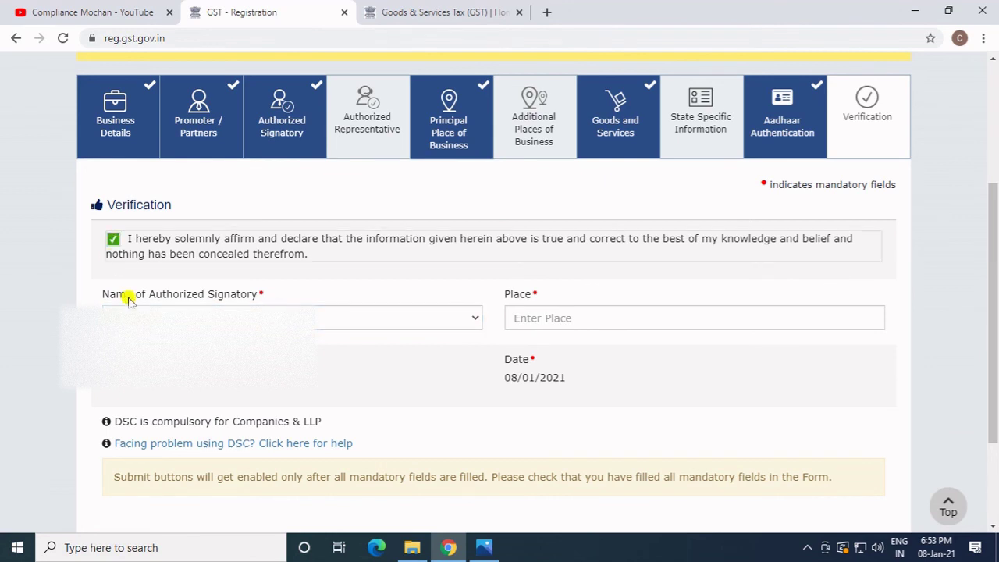
left_click(156, 317)
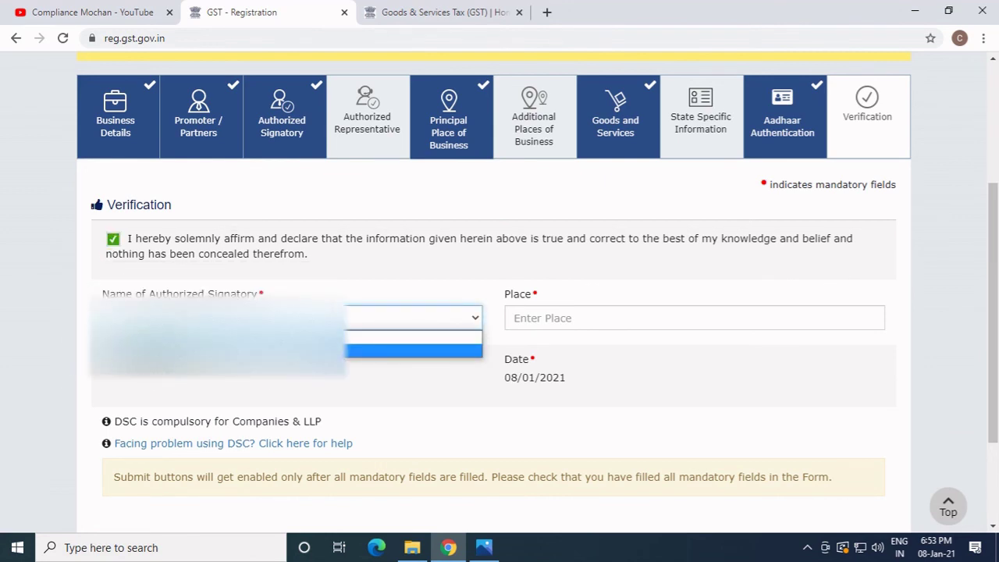
left_click(437, 351)
left_click(552, 318)
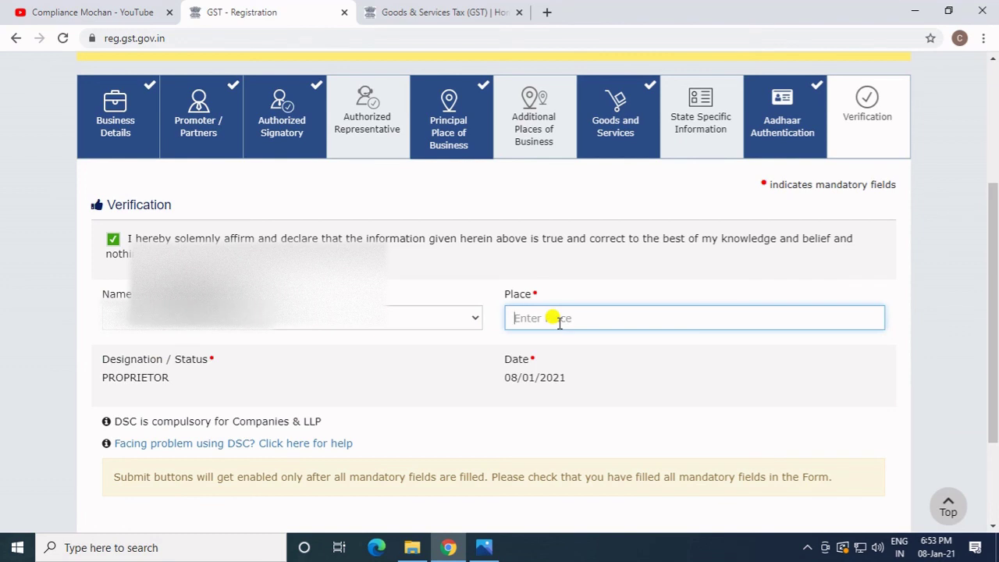
type("Delhi")
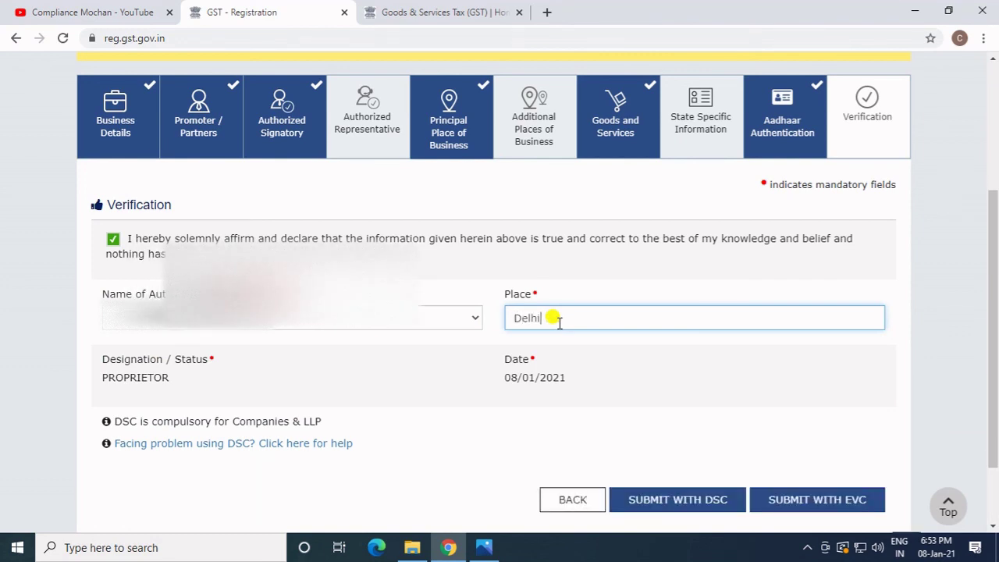
left_click(811, 431)
scroll(749, 437, "down", 2)
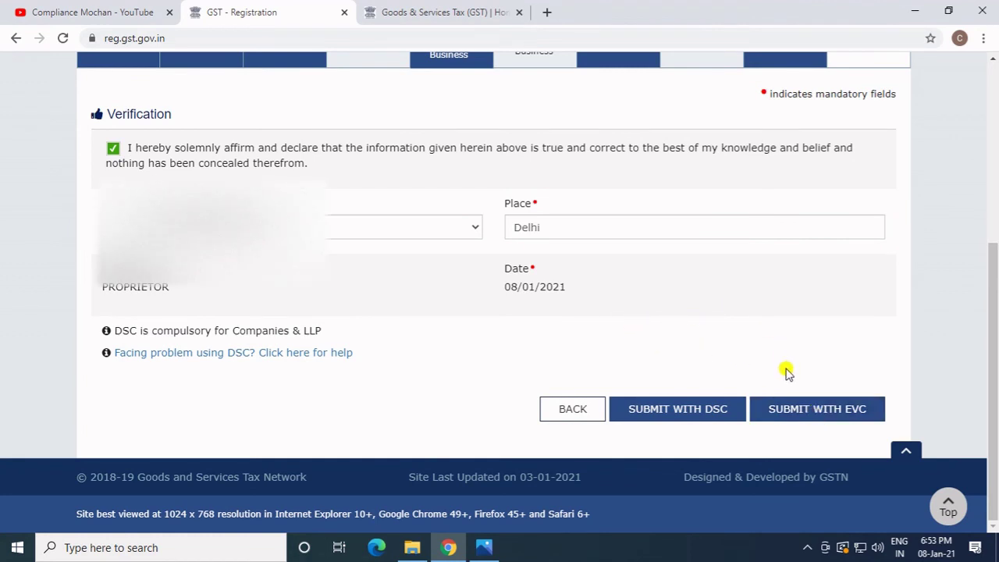
scroll(648, 341, "up", 1)
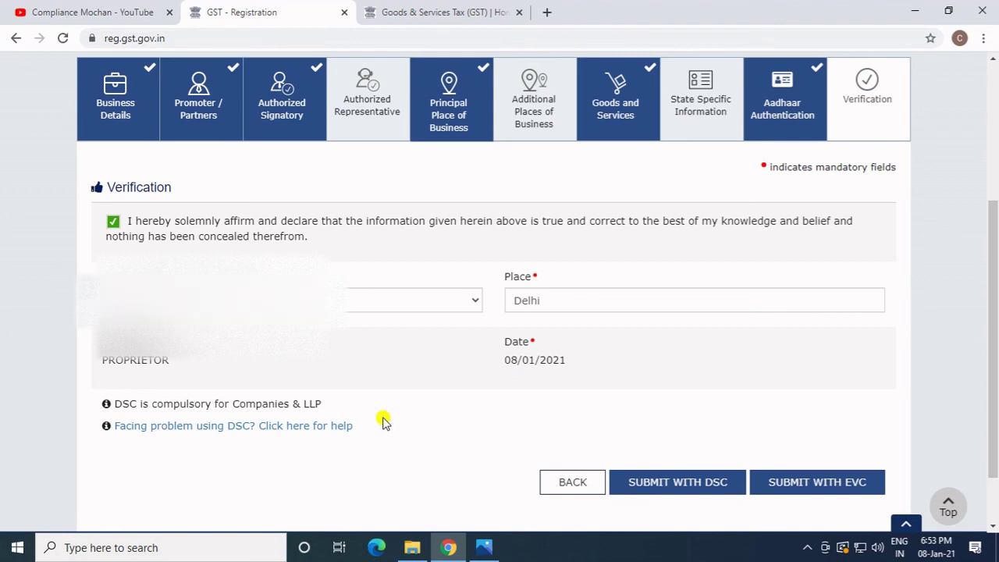
Submit the application with EVC and validate it with the OTP sent to the registered email and mobile.
left_click(794, 483)
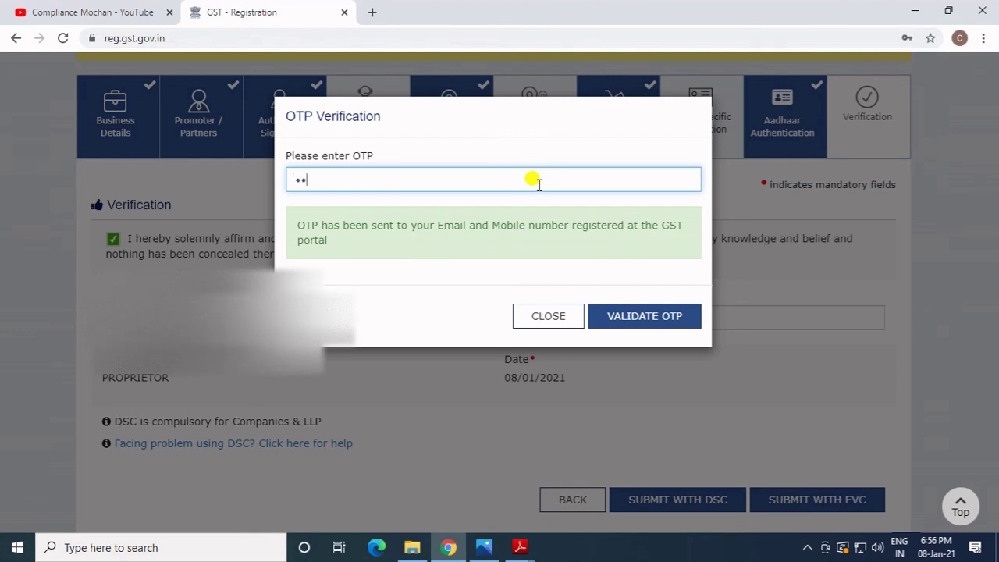
type("••")
left_click(650, 314)
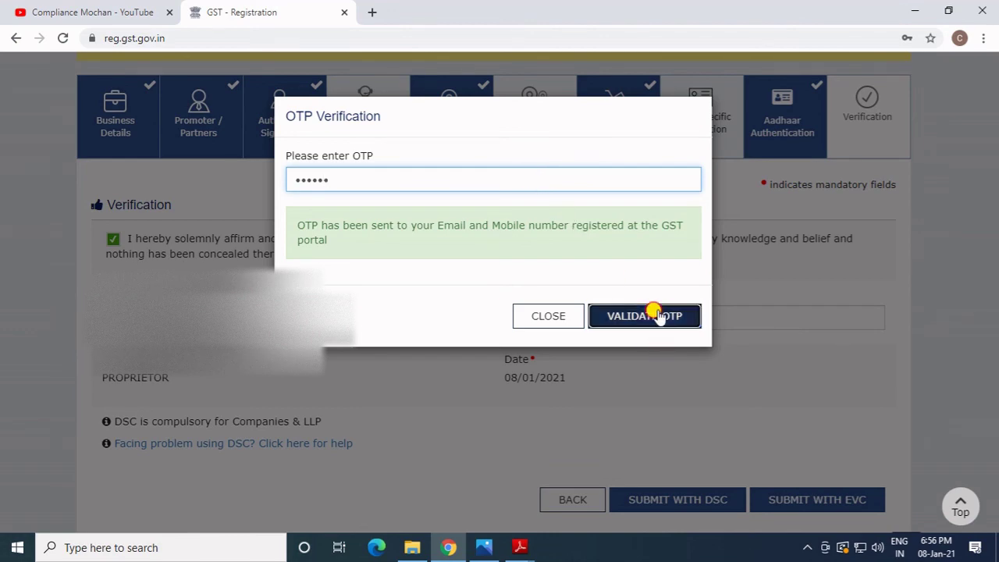